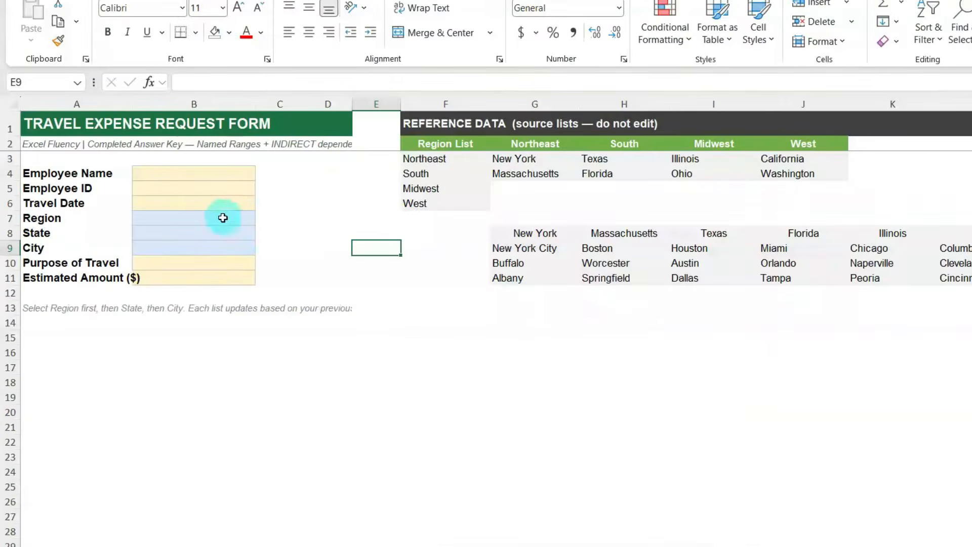
Choose Northeast as the Region and Massachusetts as the State in the completed travel expense form.
left_click(211, 218)
left_click(261, 218)
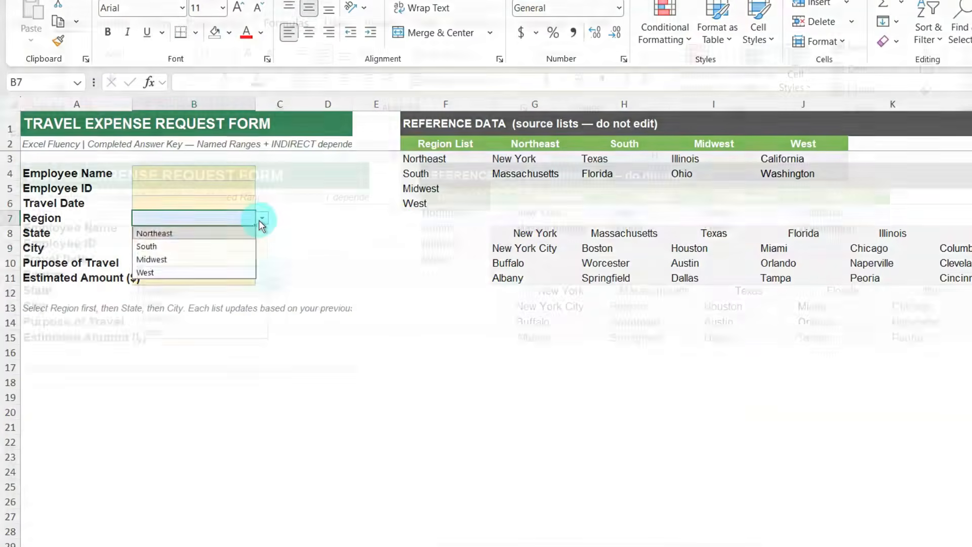
left_click(214, 292)
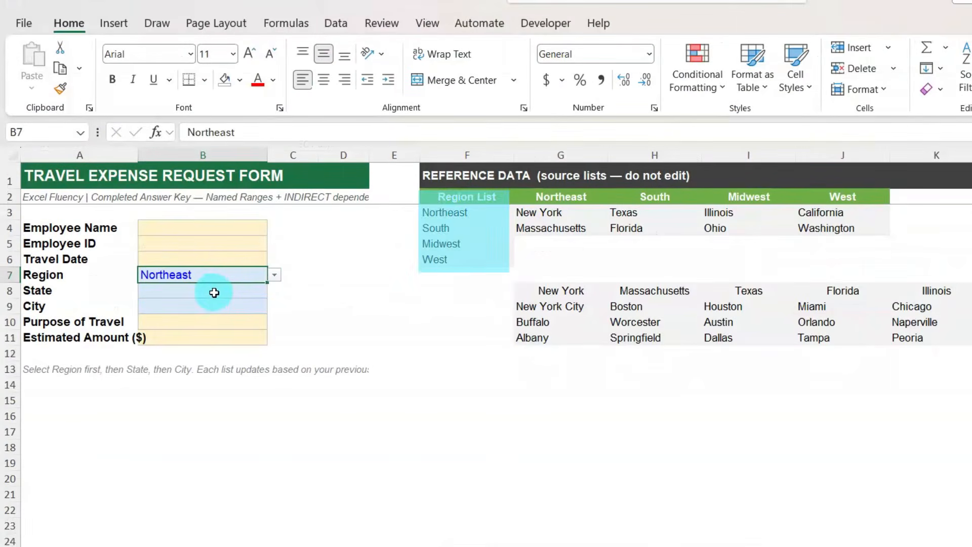
left_click(228, 289)
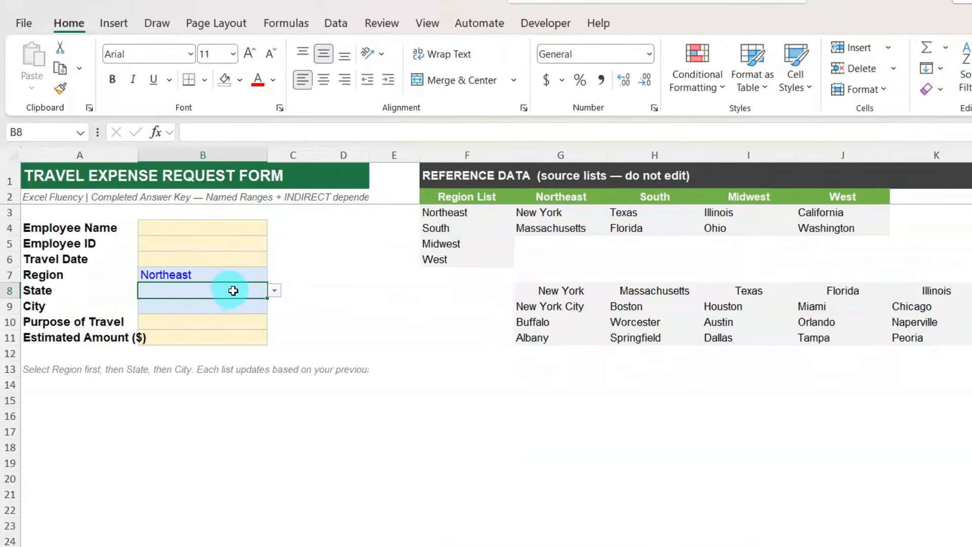
left_click(274, 290)
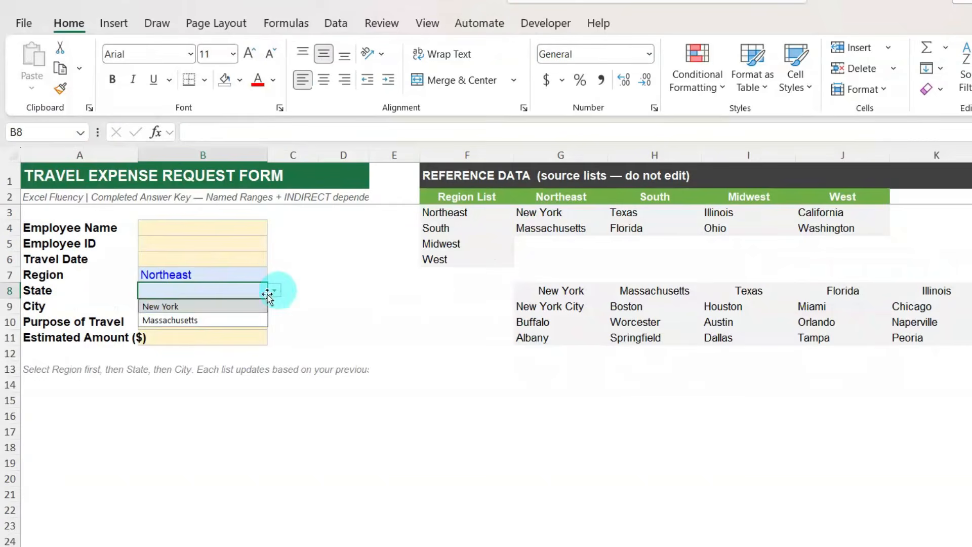
left_click(221, 317)
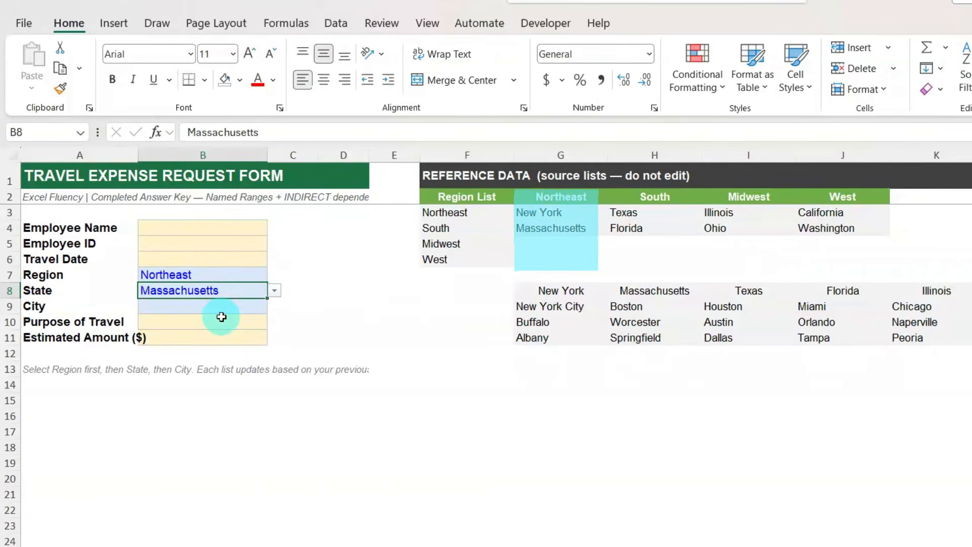
Choose Boston as the City in the completed travel expense form.
left_click(250, 306)
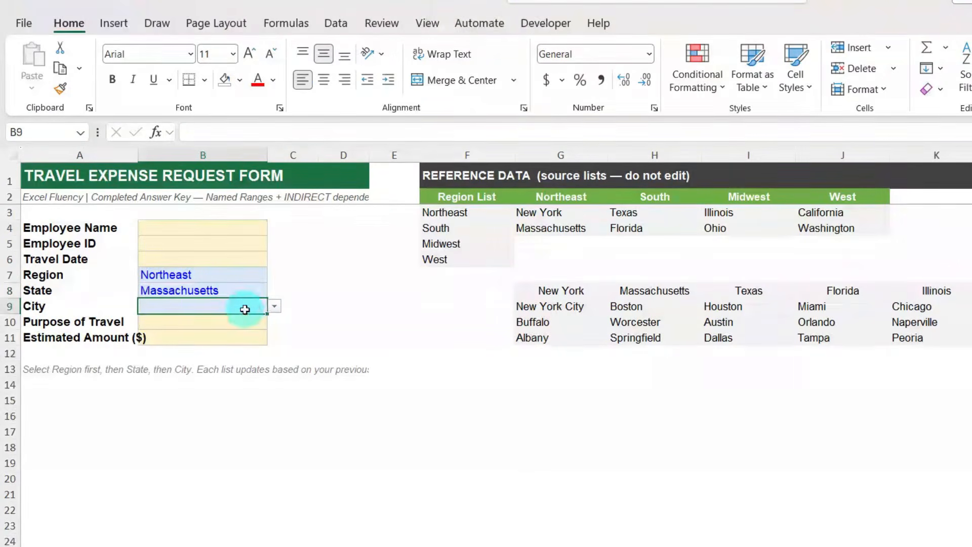
left_click(275, 306)
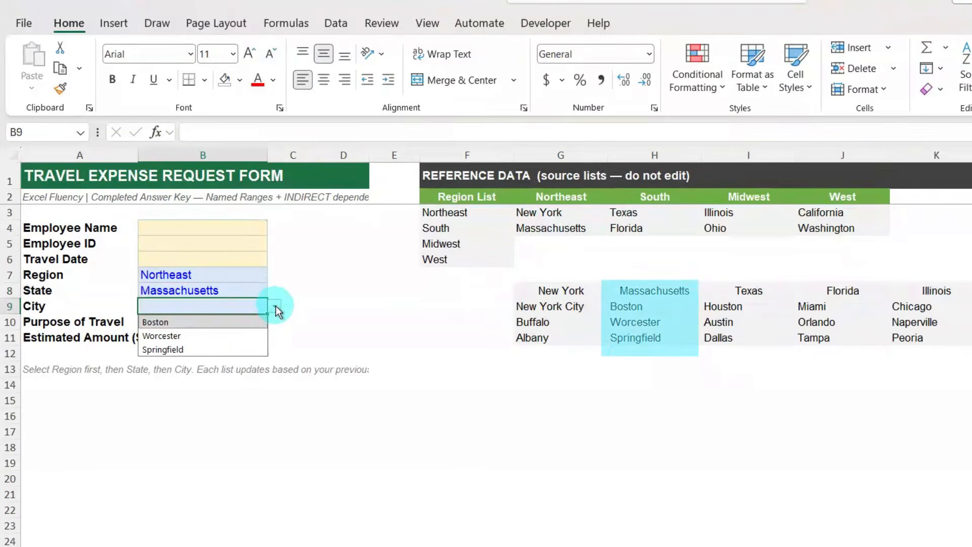
left_click(211, 322)
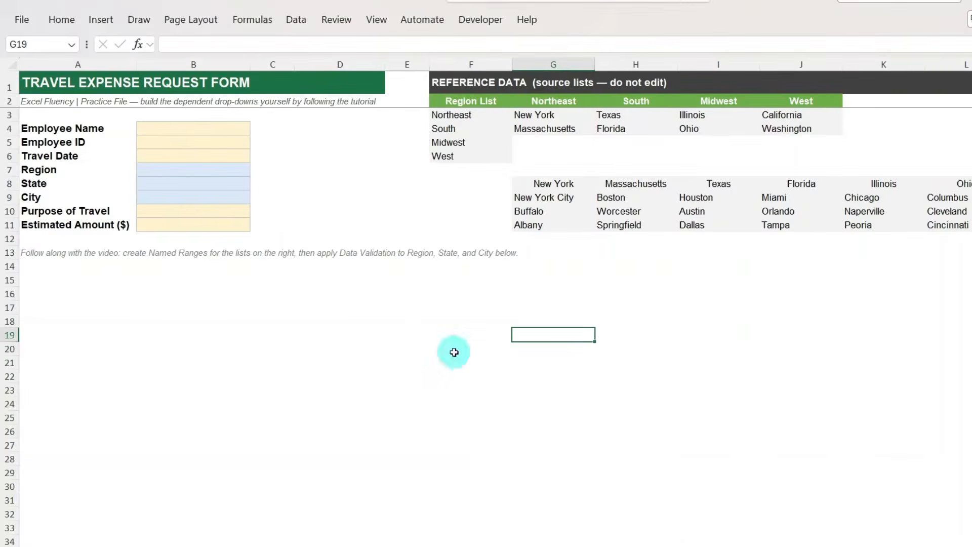
Examine the practice form's Region, State and City labels and each entry of the Region List.
left_click(54, 170)
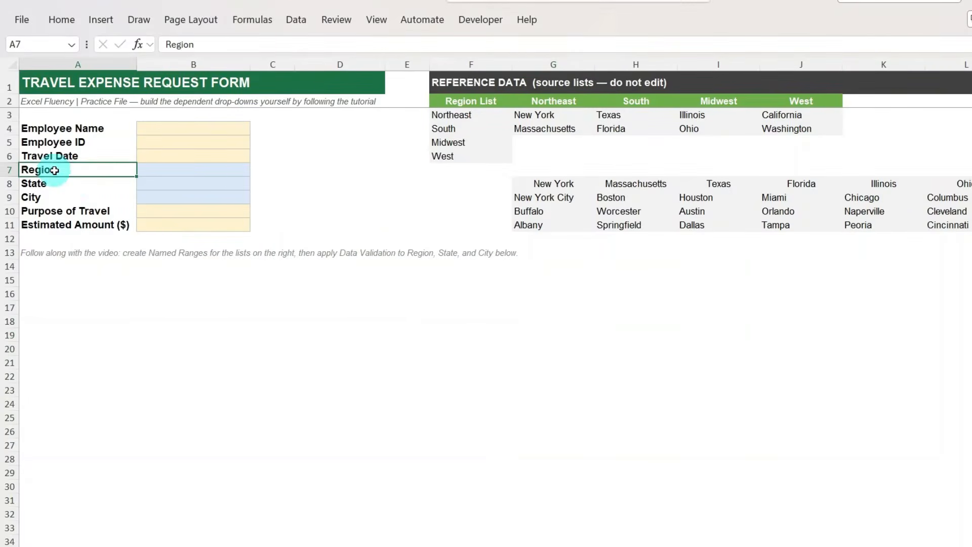
left_click(73, 181)
left_click(74, 197)
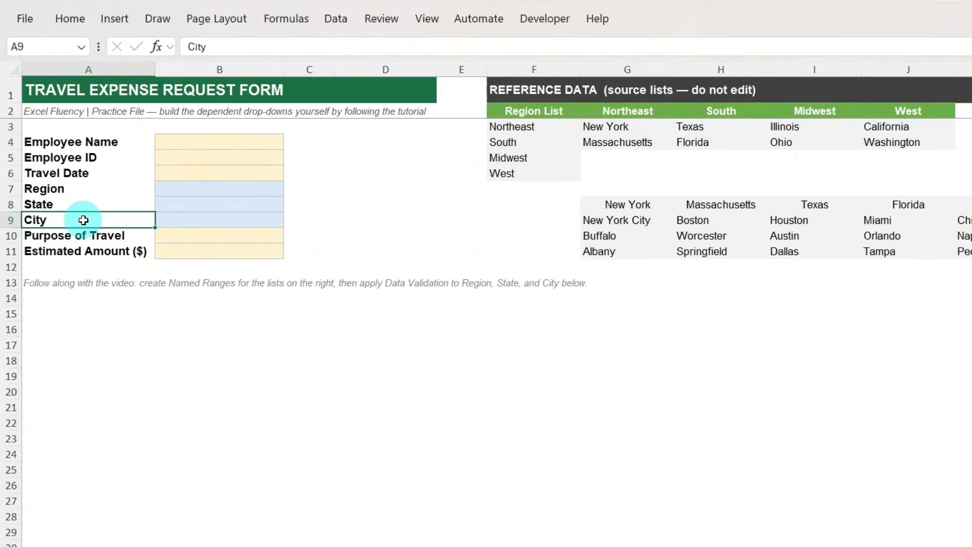
scroll(328, 242, "right", 5)
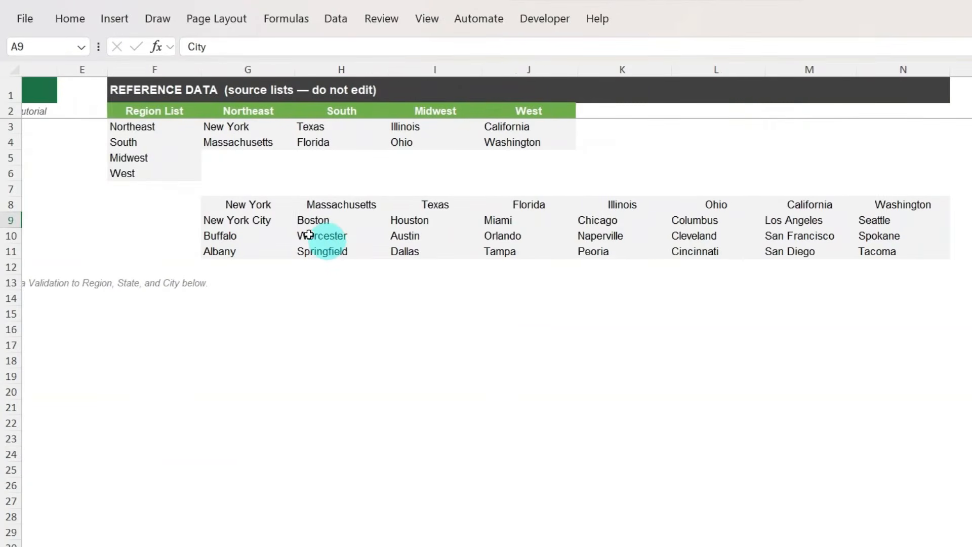
left_click(144, 115)
left_click(160, 128)
left_click(159, 143)
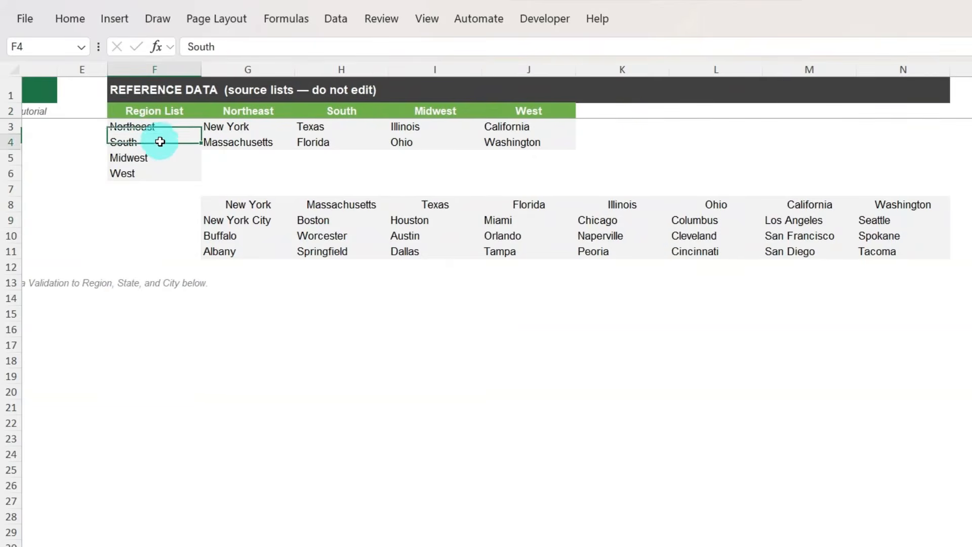
left_click(160, 159)
left_click(160, 173)
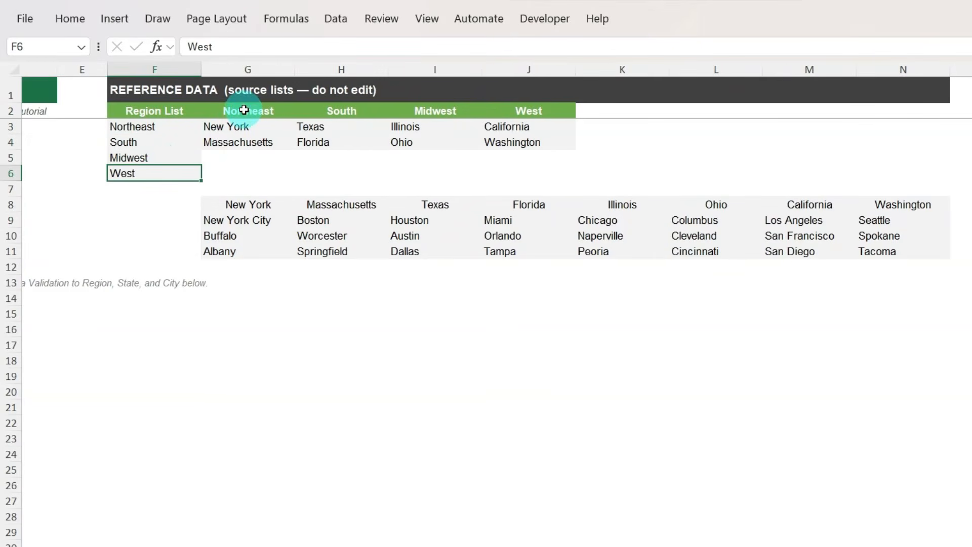
Examine the state lists under the Northeast and South headings and compare the reference data with the form.
left_click(266, 113)
key("ctrl+shift+Down")
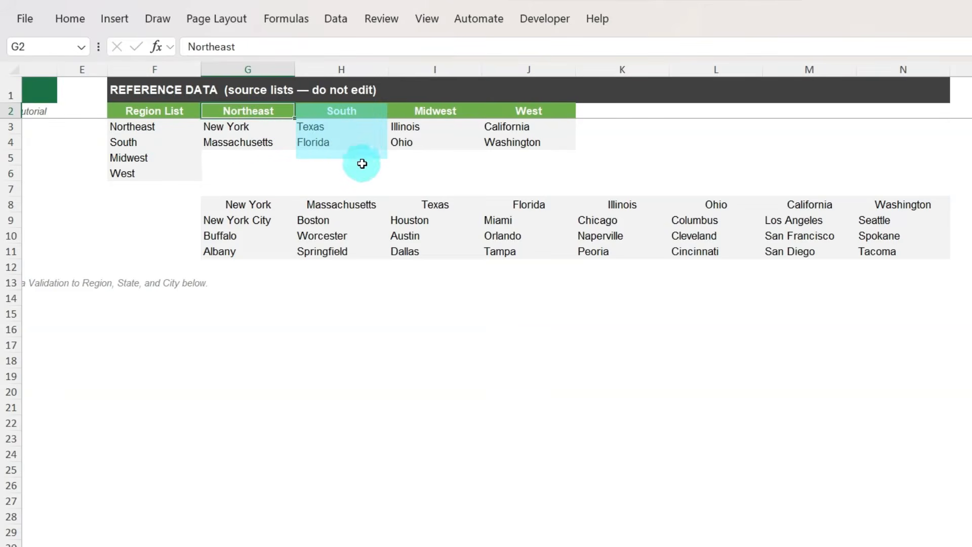
left_click(341, 113)
key("ctrl+shift+Down")
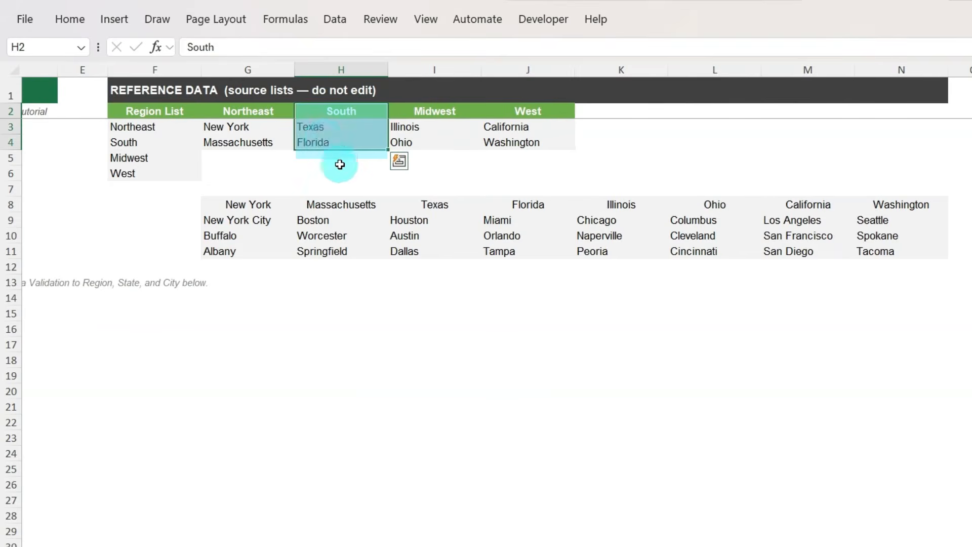
left_click(342, 170)
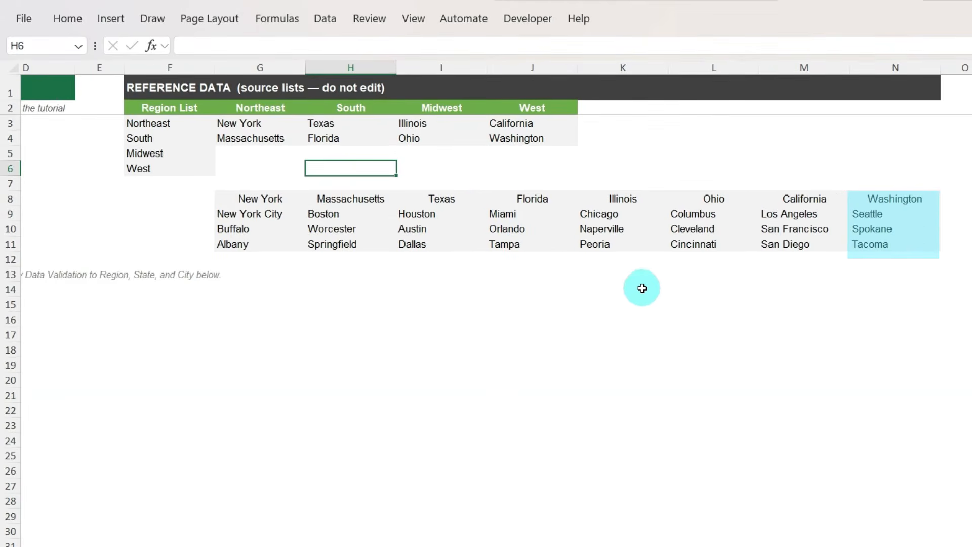
scroll(641, 288, "left", 5)
scroll(642, 288, "down", 1)
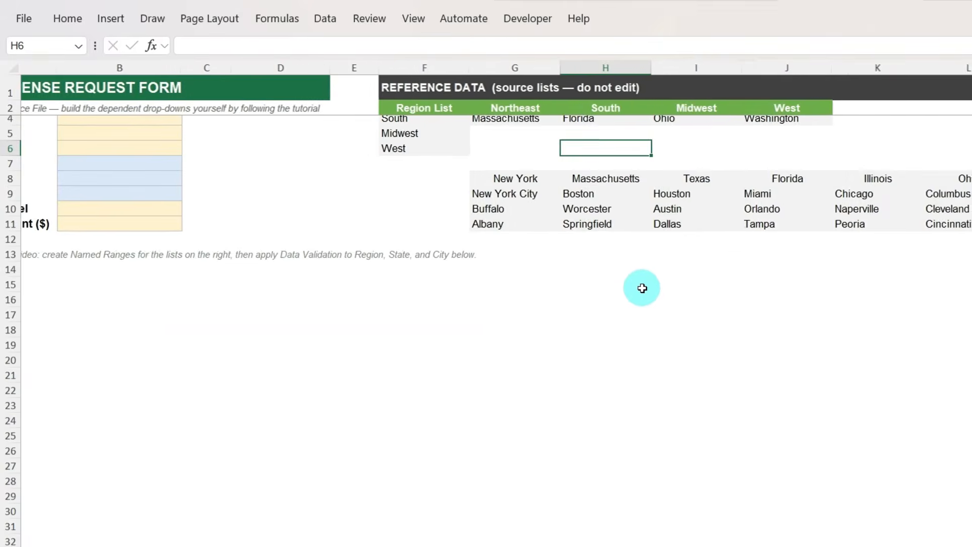
scroll(641, 288, "left", 2)
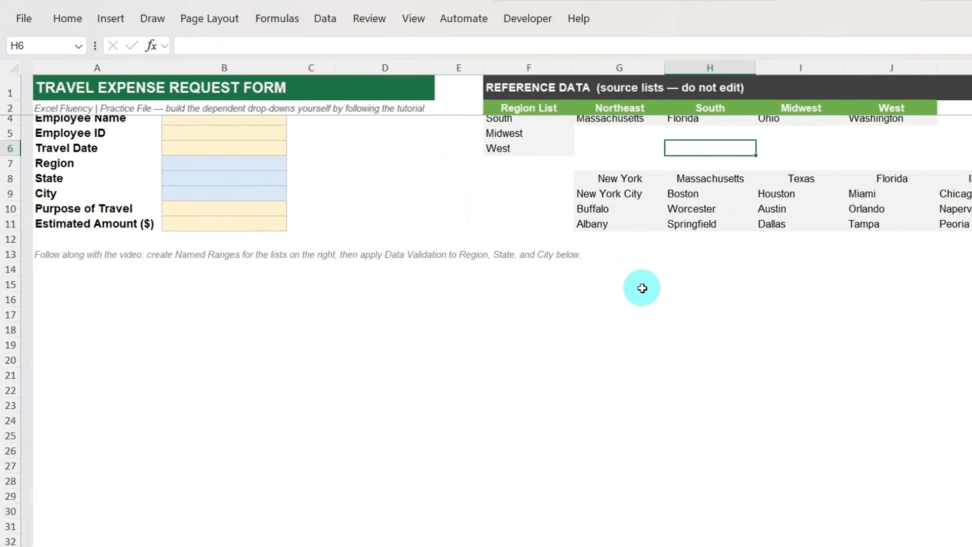
scroll(642, 288, "up", 1)
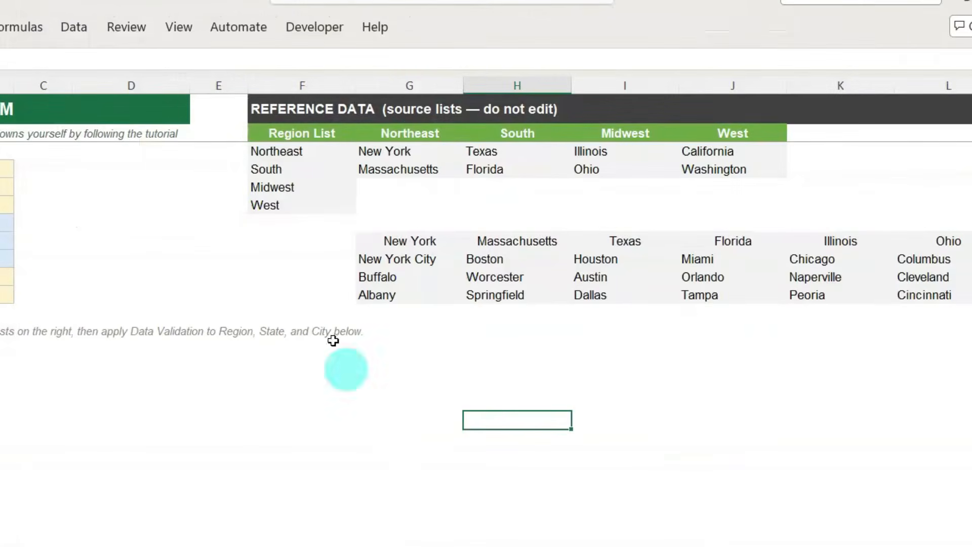
Name the range G3:G4, holding New York and Massachusetts, as Northeast.
left_click(381, 153)
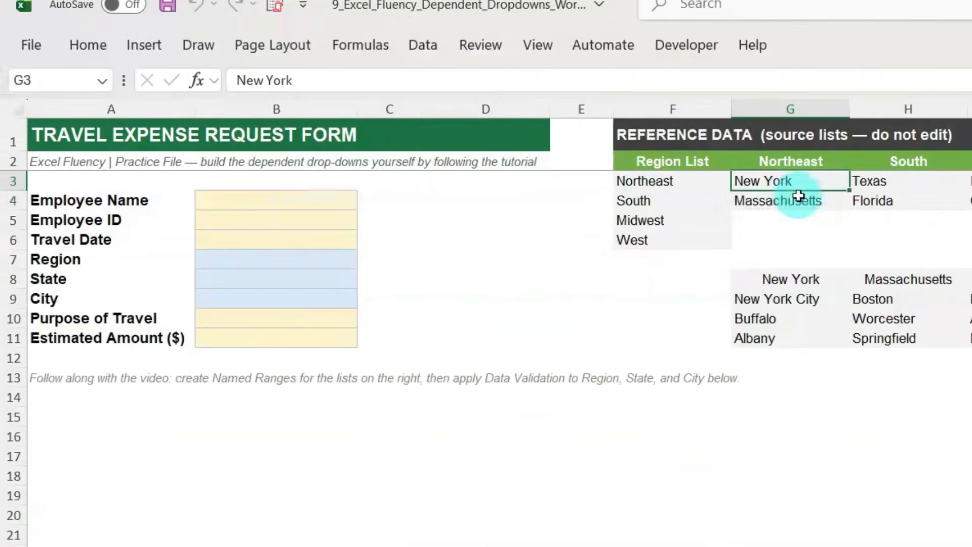
left_click_drag(799, 196, 794, 200)
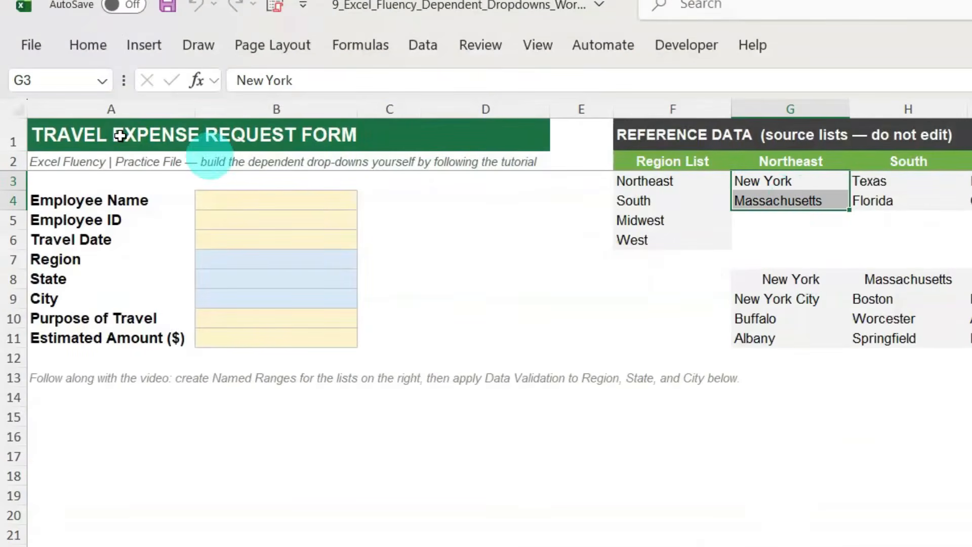
left_click(48, 80)
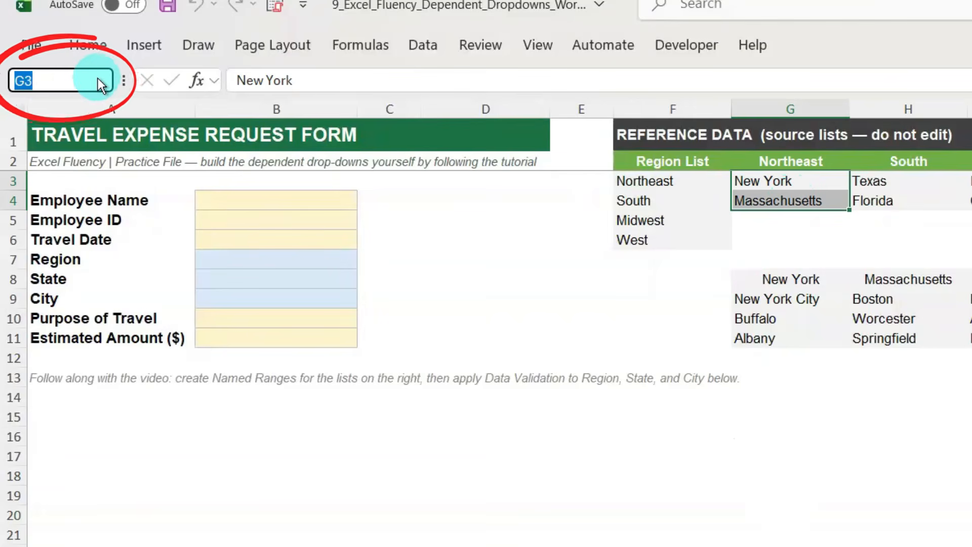
type("Northeas")
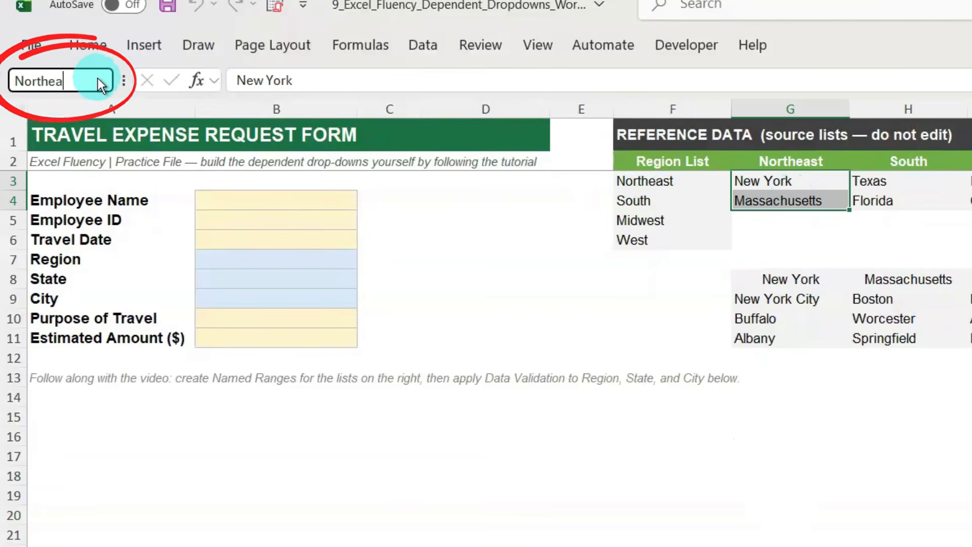
type("t")
key("Return")
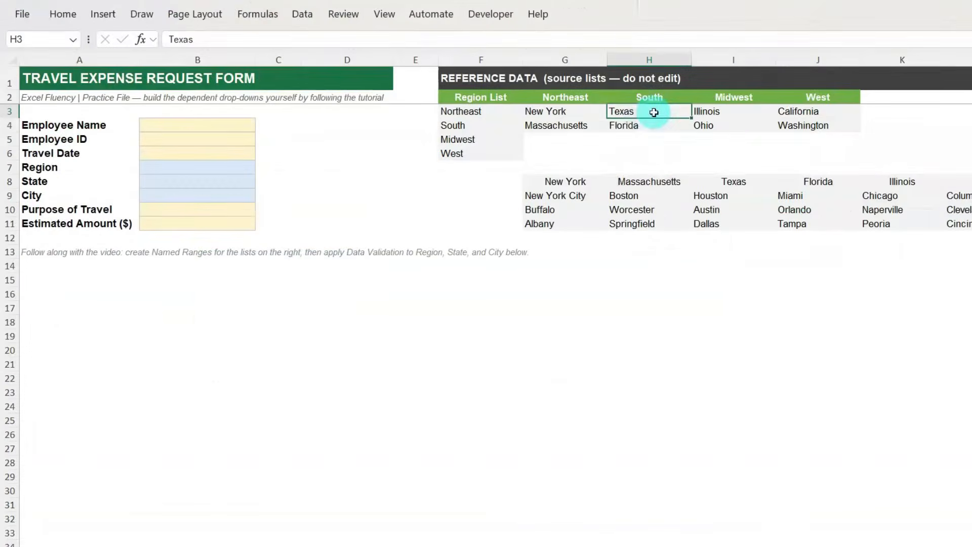
Name the Texas and Florida cells H3:H4 as South, and the Illinois and Ohio cells I3:I4 as Midwest.
left_click_drag(654, 112, 651, 124)
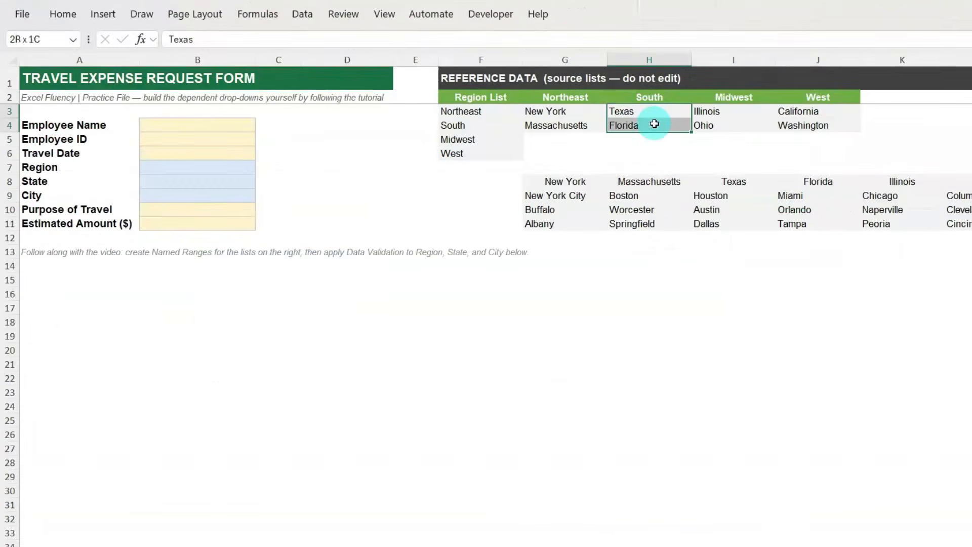
left_click(15, 39)
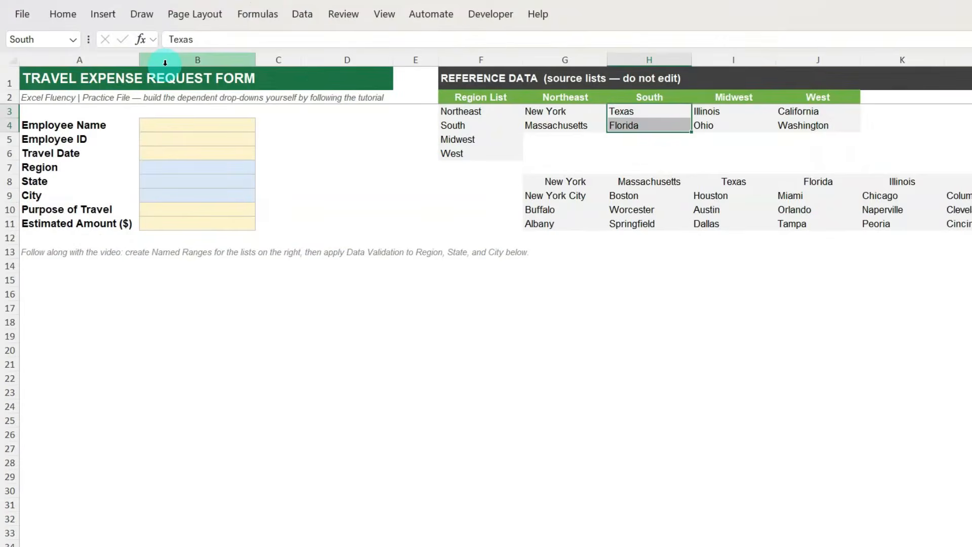
left_click(720, 113)
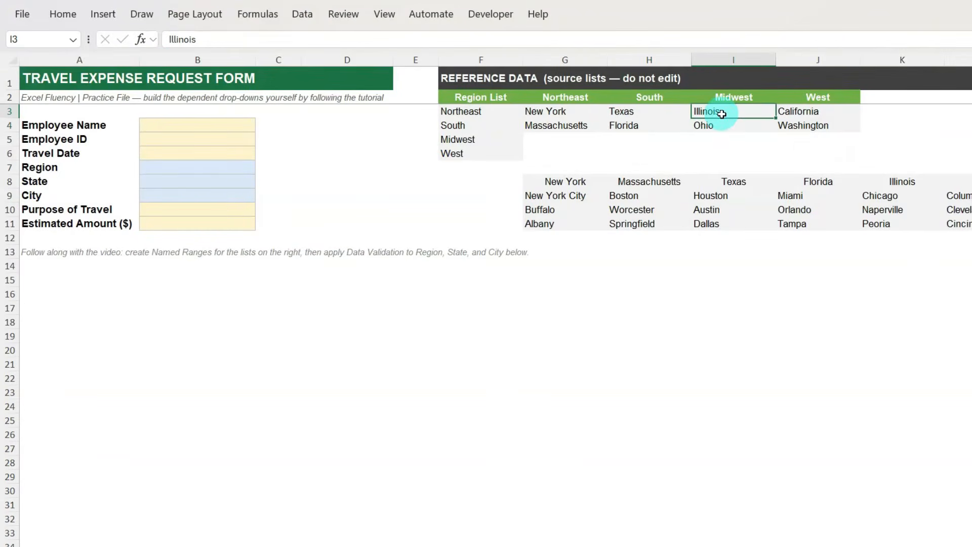
left_click_drag(722, 114, 701, 126)
left_click(70, 44)
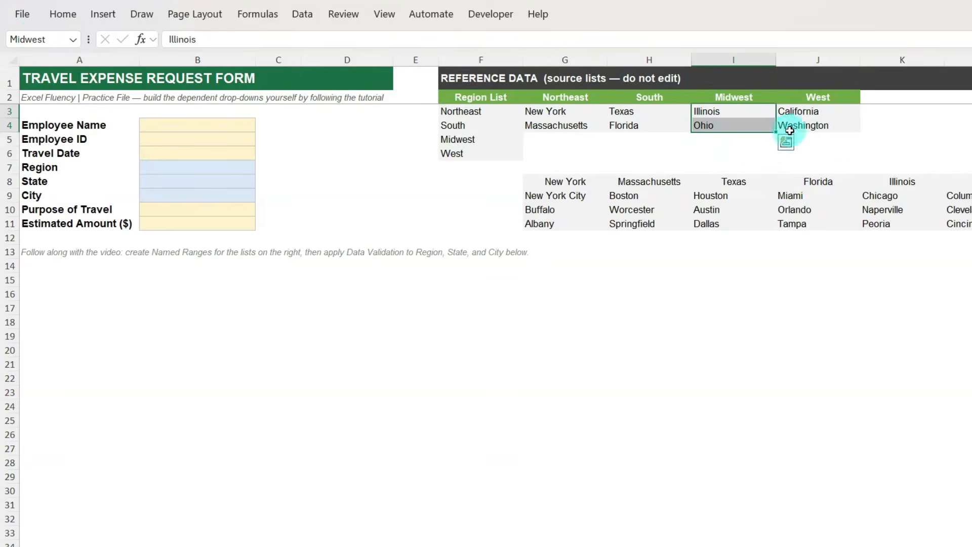
Name the range J3:J4, holding California and Washington, as West.
left_click_drag(800, 112, 804, 124)
left_click(41, 39)
type("W")
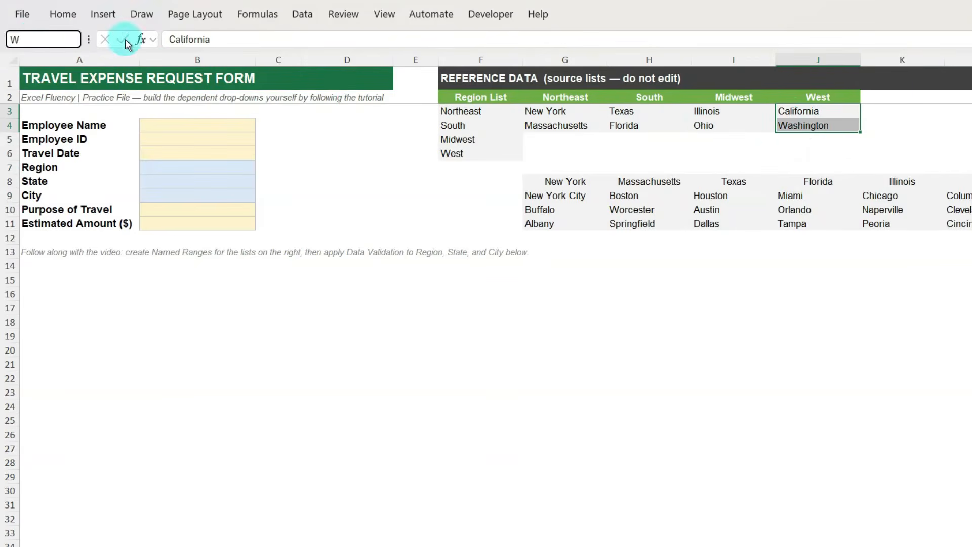
type("est")
key("Return")
Name the New York city list G9:G11 as New_York, using an underscore instead of the space.
scroll(449, 234, "right", 4)
left_click_drag(224, 195, 228, 219)
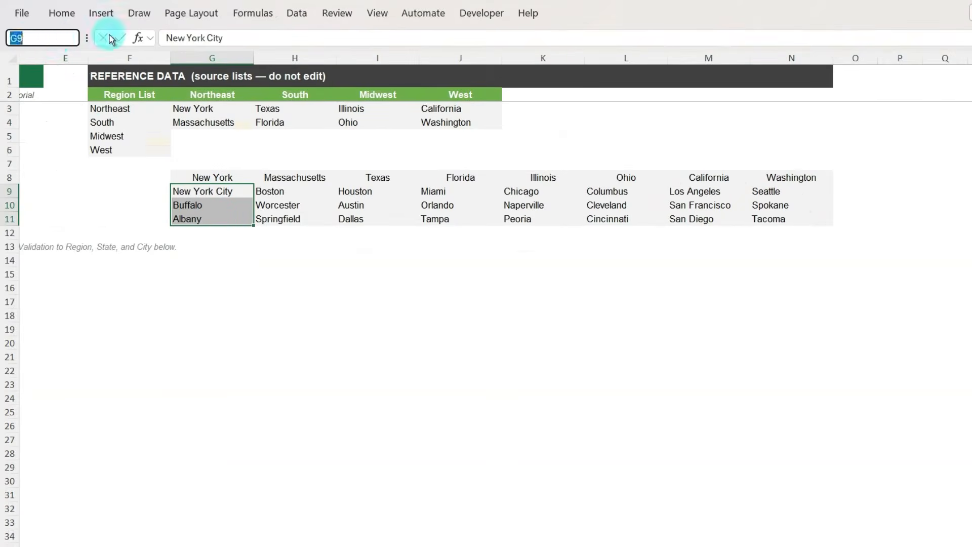
key("BackSpace")
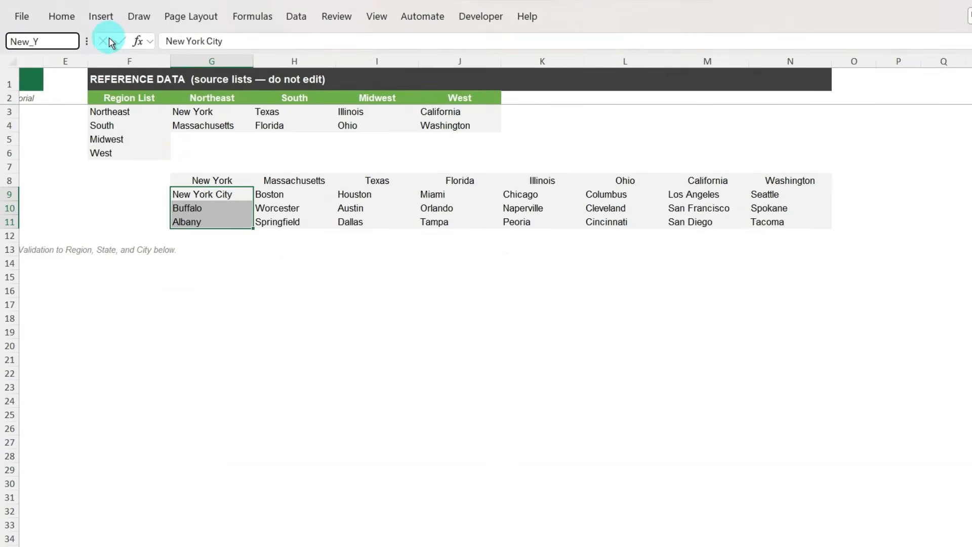
Copy the Massachusetts heading and use it as the name of the city list H9:H11.
left_click(294, 180)
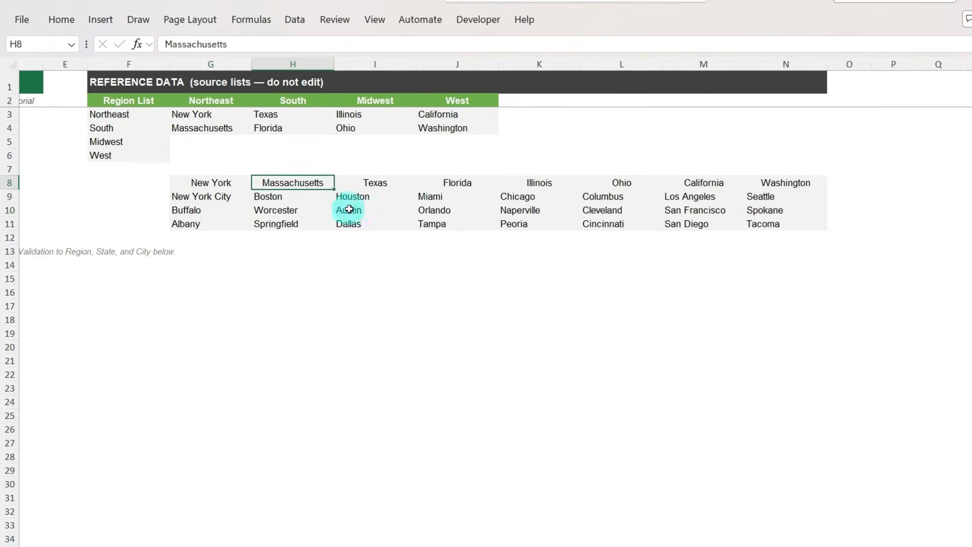
key("ctrl+c")
left_click(301, 199)
left_click_drag(300, 199, 314, 223)
left_click(45, 51)
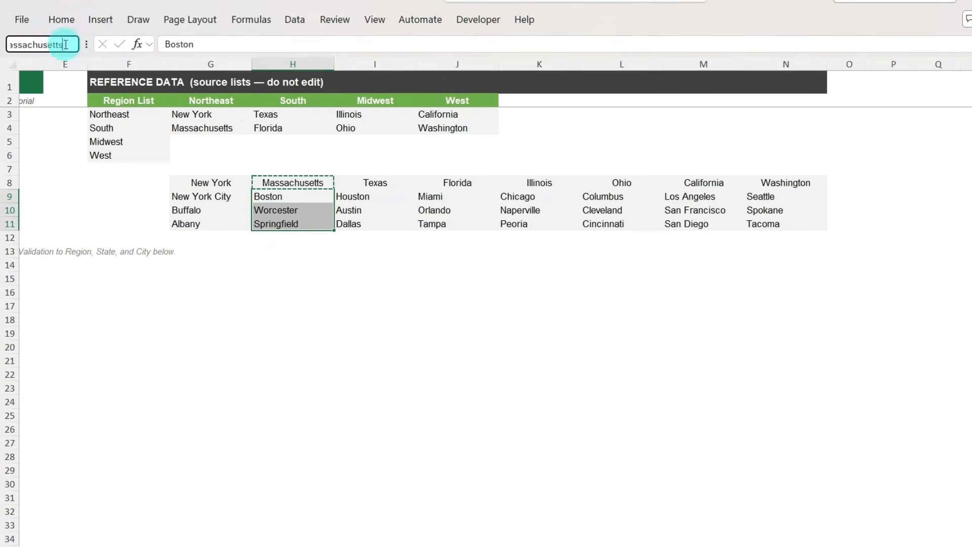
key("Return")
Copy the Texas heading and use it as the name of the city list I9:I11.
left_click(380, 182)
key("ctrl+c")
left_click(382, 199)
left_click_drag(382, 199, 378, 223)
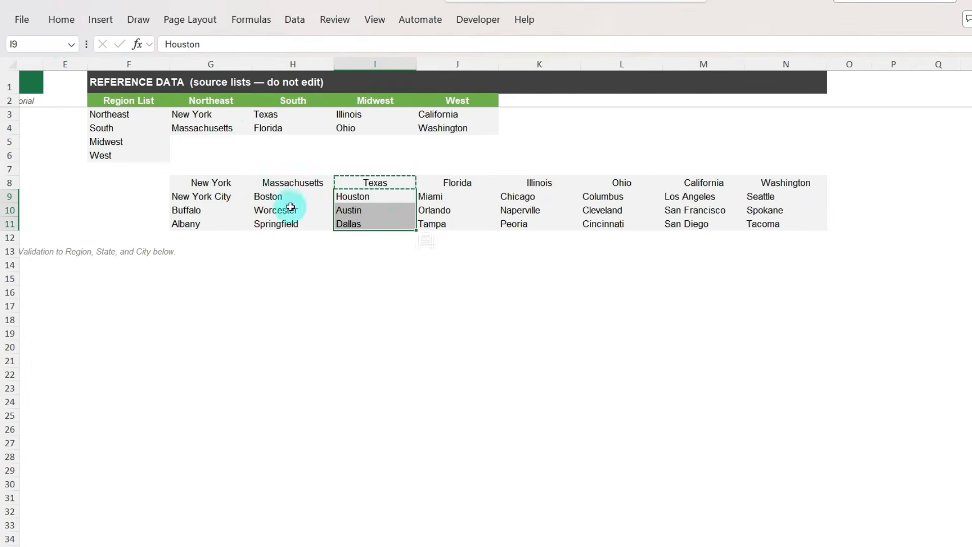
left_click(74, 44)
Copy the Florida heading and use it as the name of the city list J9:J11.
left_click(468, 182)
key("ctrl+c")
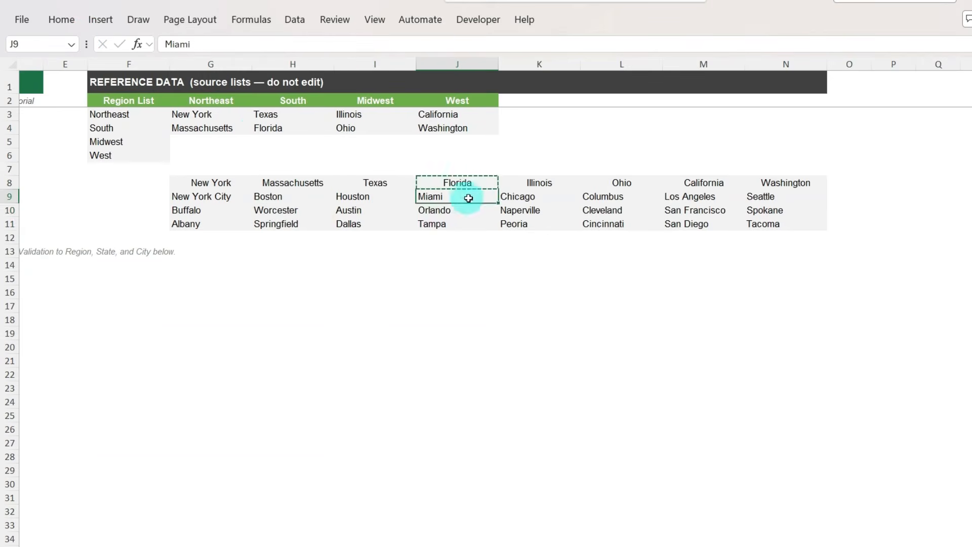
left_click_drag(461, 197, 456, 223)
left_click(74, 45)
type("Florida")
key("Return")
Copy the Illinois heading and use it as the name of the city list K9:K11.
left_click(539, 183)
key("ctrl+c")
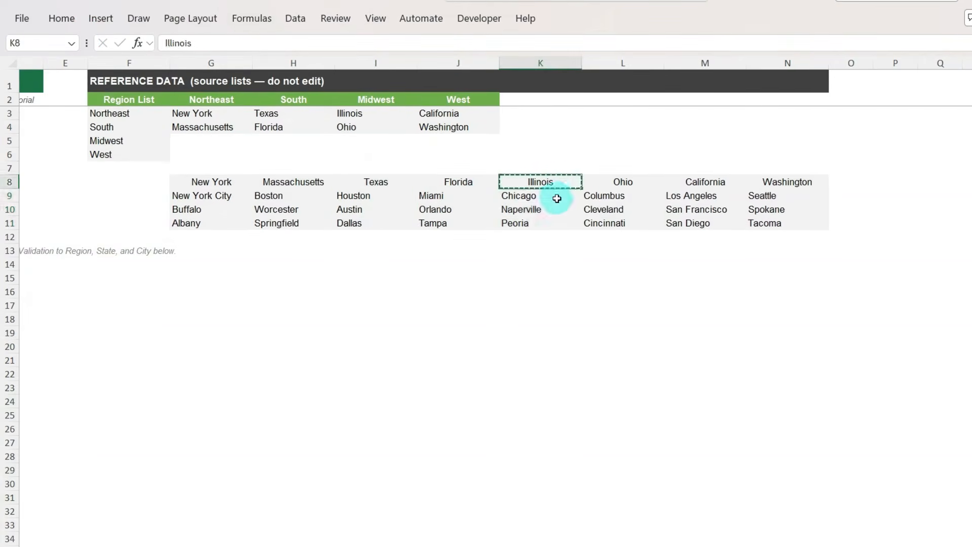
left_click_drag(557, 198, 554, 224)
left_click(58, 43)
type("Illinois")
key("Return")
Copy the Ohio heading and use it as the name of the city list L9:L11.
left_click(615, 183)
key("ctrl+c")
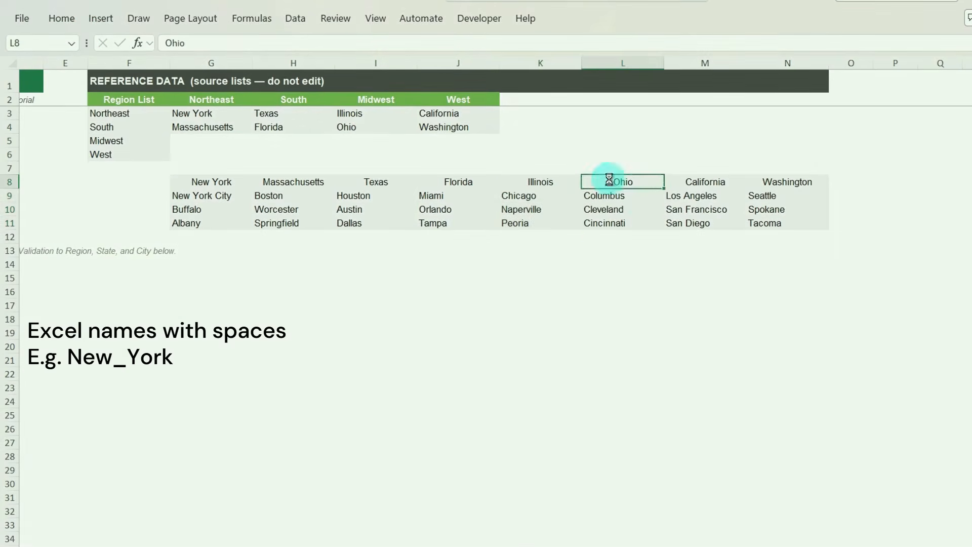
left_click_drag(610, 197, 642, 223)
key("Return")
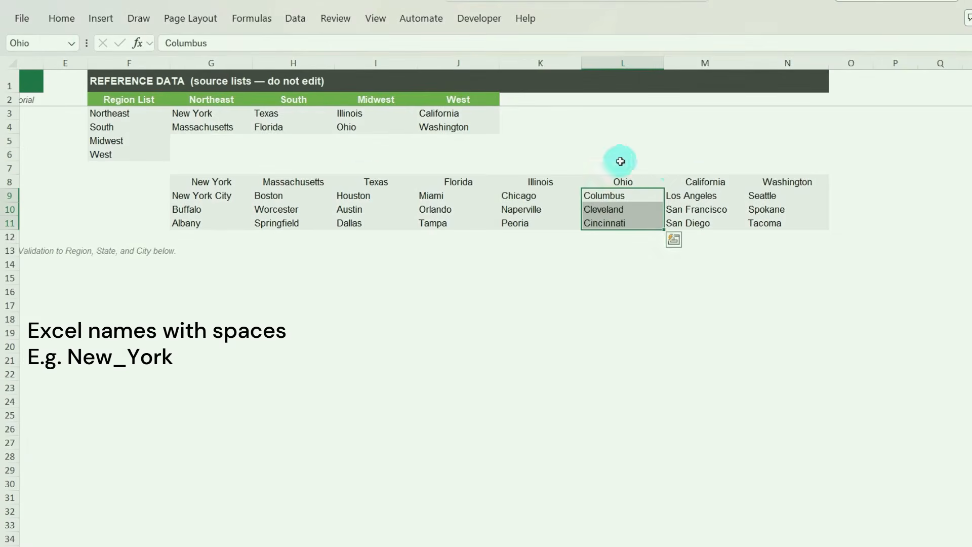
Copy the California heading and use it as the name of the city list M9:M11.
left_click(716, 183)
key("ctrl+c")
left_click_drag(731, 199, 729, 218)
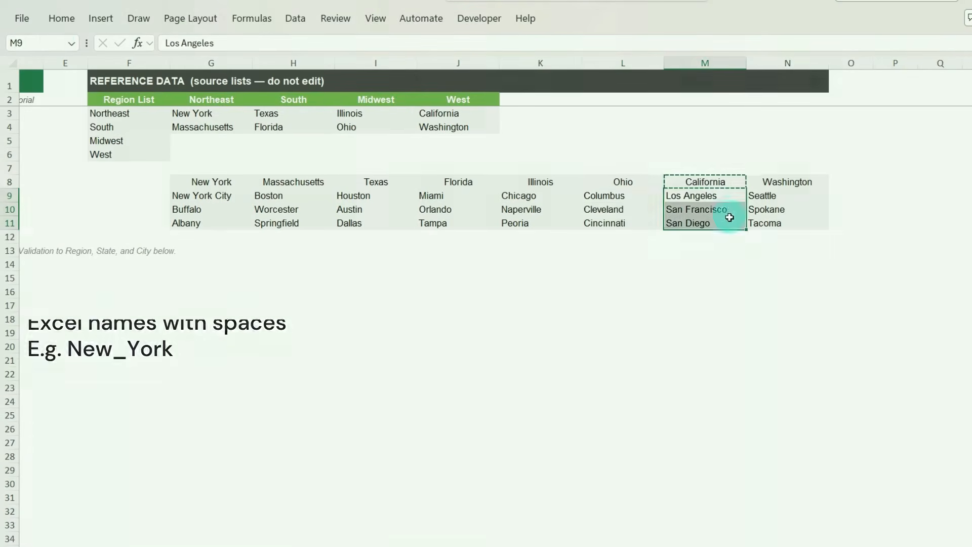
left_click(60, 37)
type("California")
key("Return")
Copy the Washington heading and use it as the name of the city list N9:N11.
left_click(799, 183)
key("ctrl+c")
left_click_drag(790, 196, 790, 223)
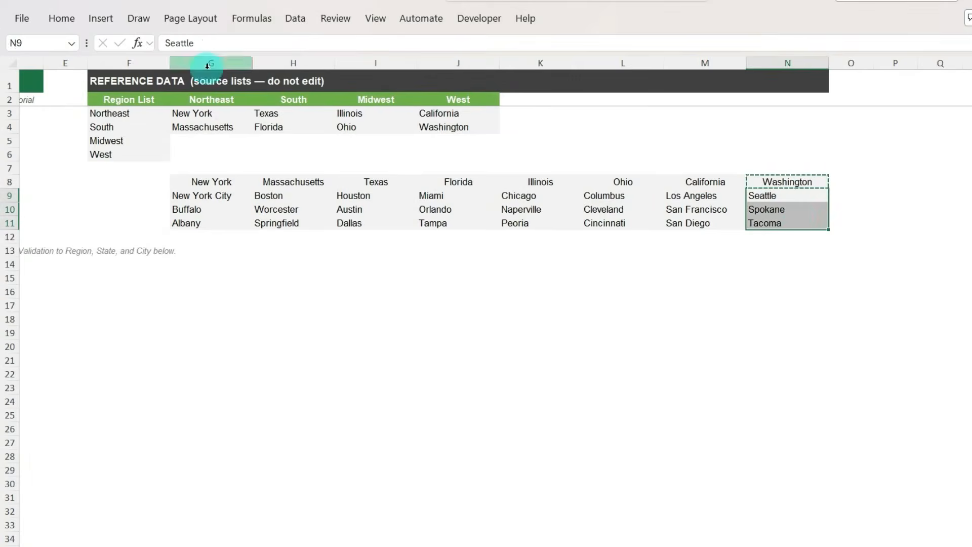
left_click(44, 40)
type("Washington")
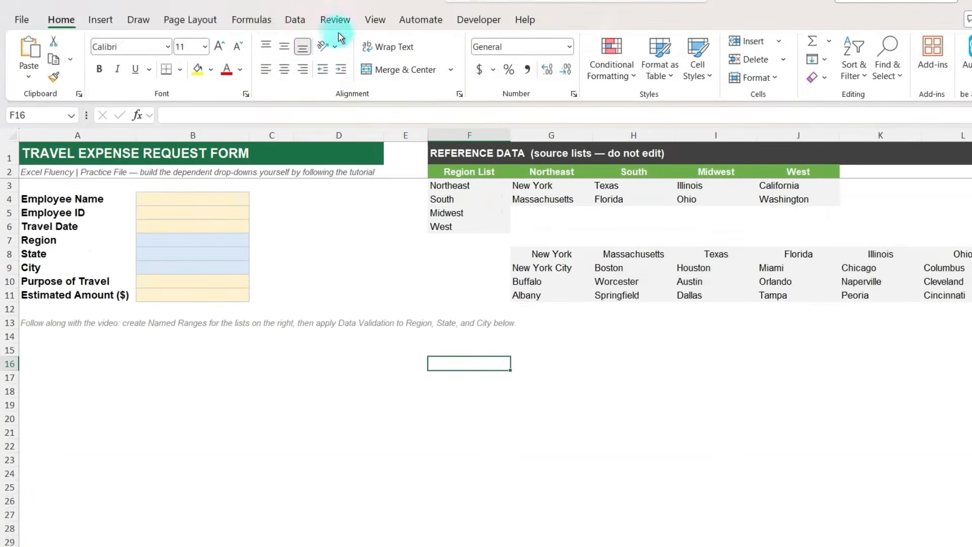
Review the defined names in Name Manager, checking which cells Illinois, Northeast and South refer to.
left_click(276, 26)
left_click(539, 73)
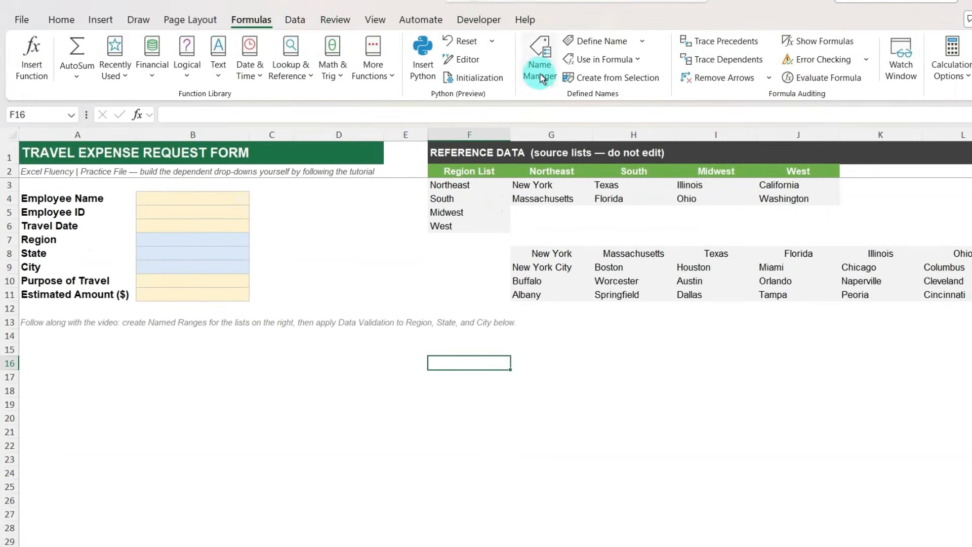
left_click(418, 221)
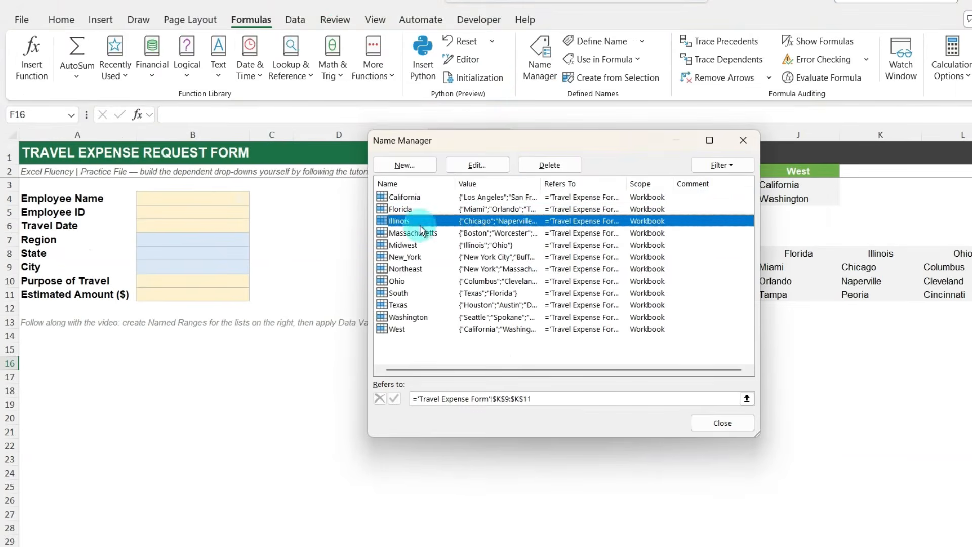
left_click(420, 268)
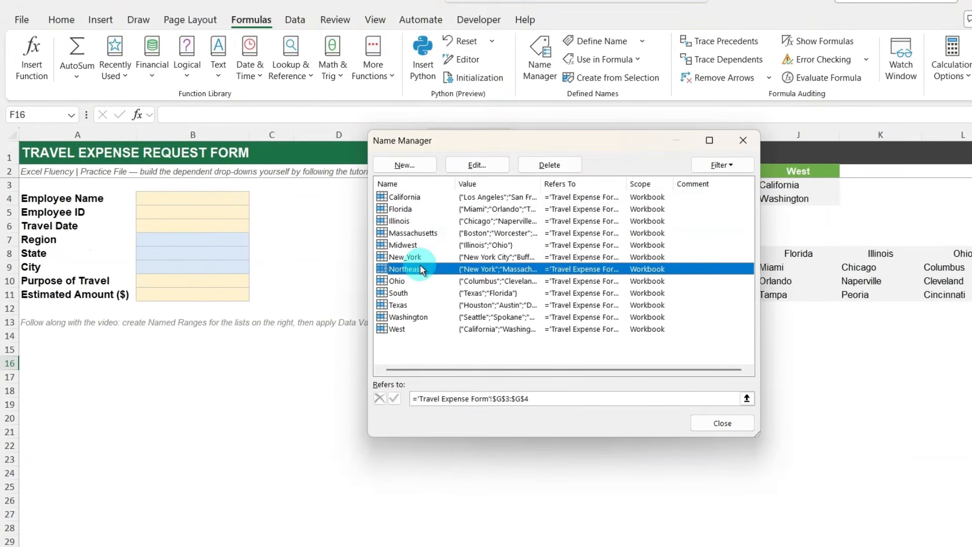
left_click(423, 293)
double_click(435, 294)
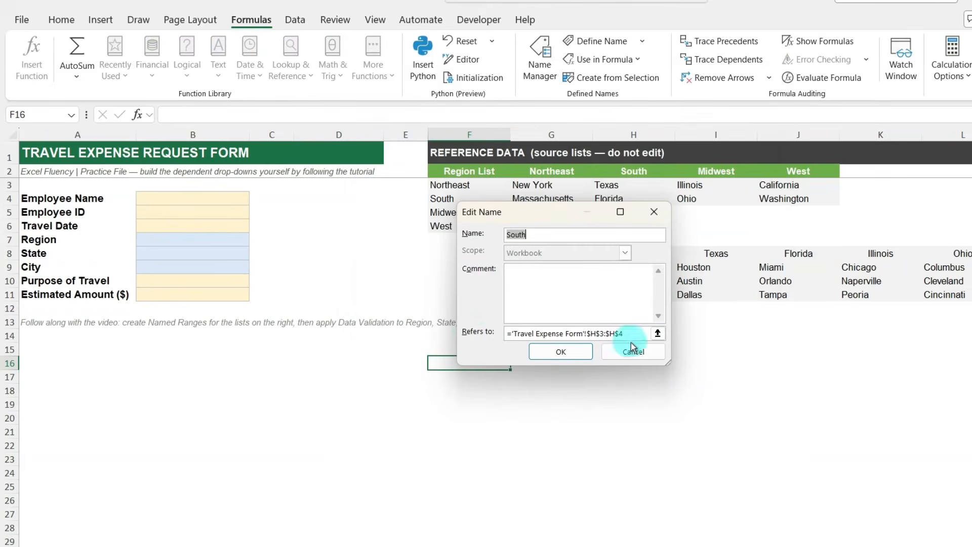
left_click(578, 356)
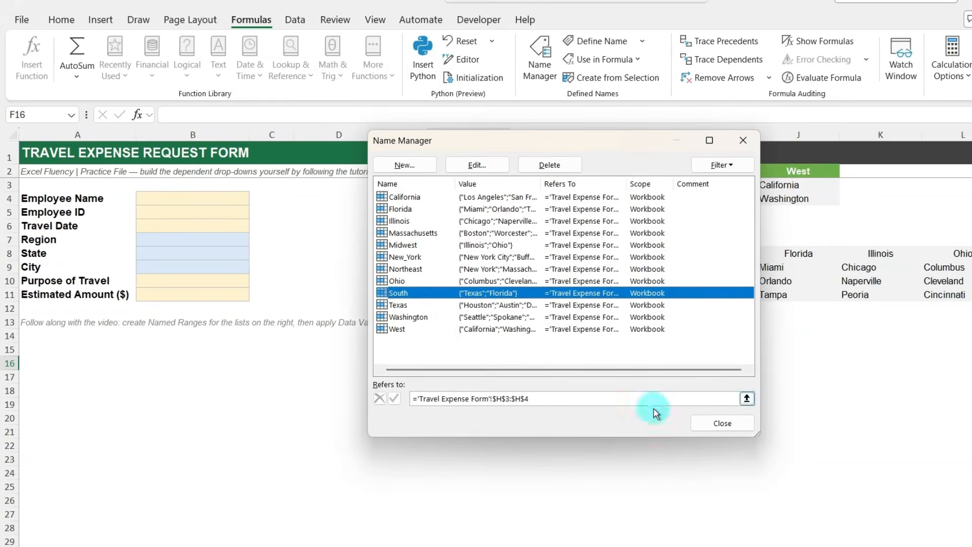
left_click(721, 423)
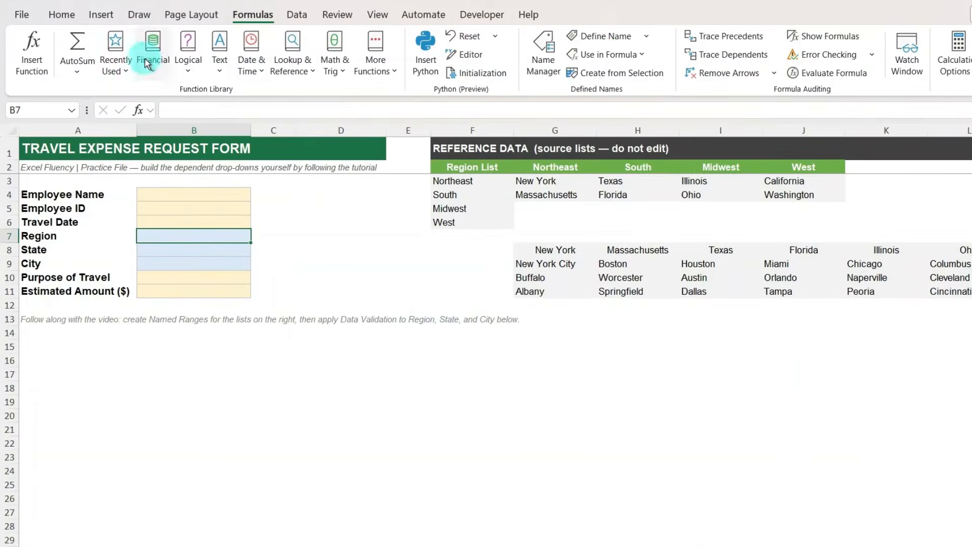
Add list data validation to the Region cell B7 with source =$F$3:$F$6 and open its drop-down.
left_click(295, 14)
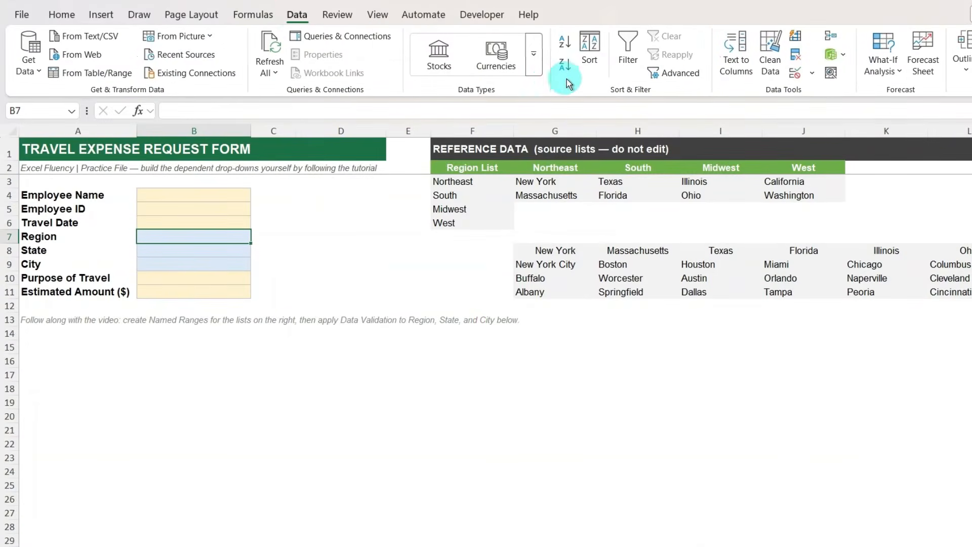
left_click(797, 75)
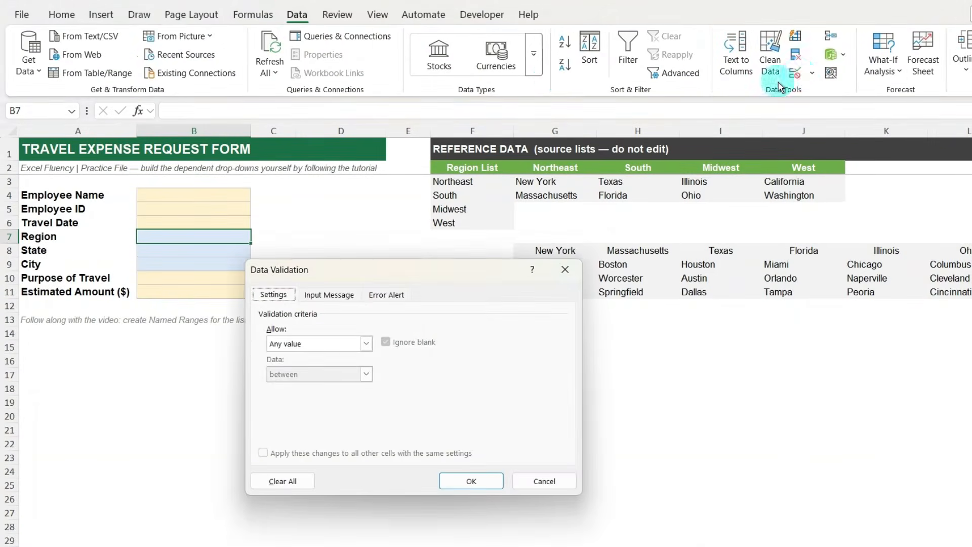
left_click(369, 344)
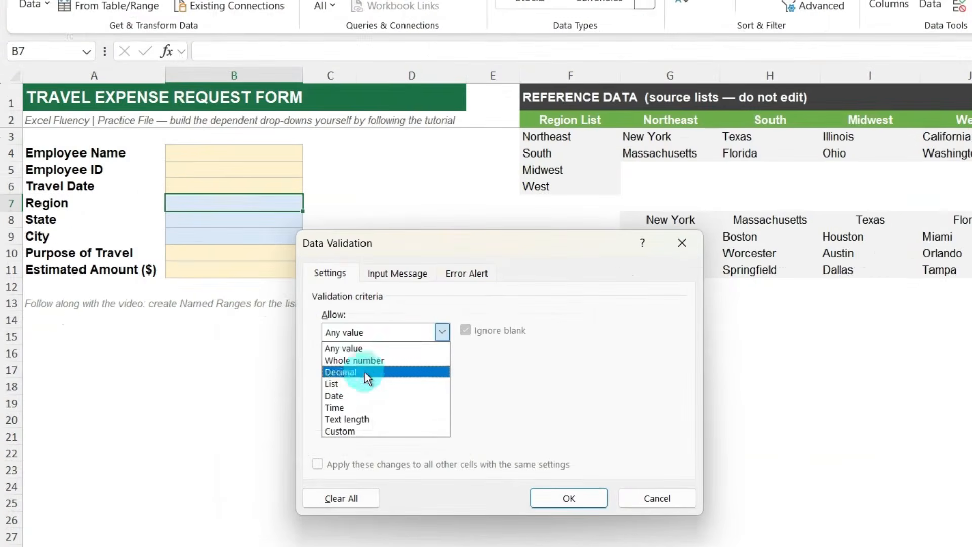
left_click(293, 383)
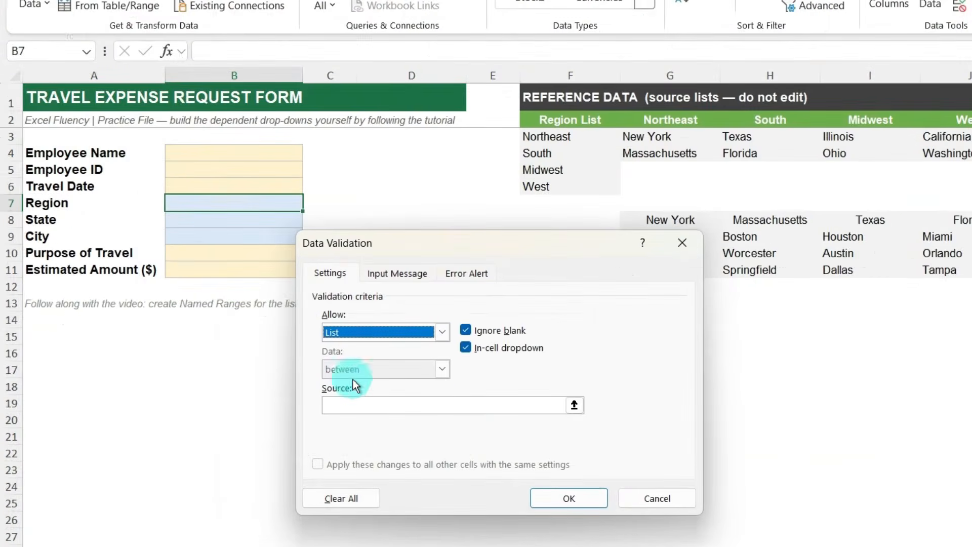
left_click(372, 403)
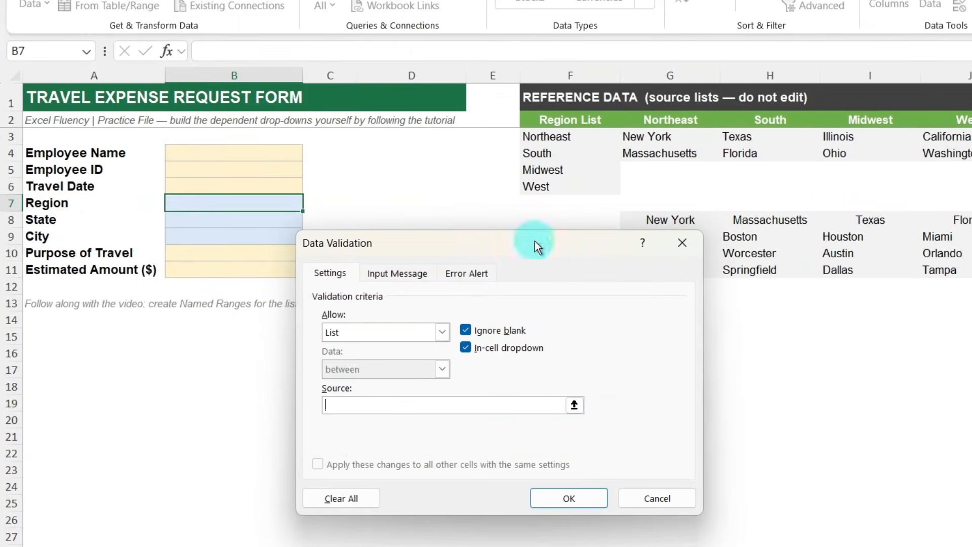
left_click_drag(586, 138, 586, 186)
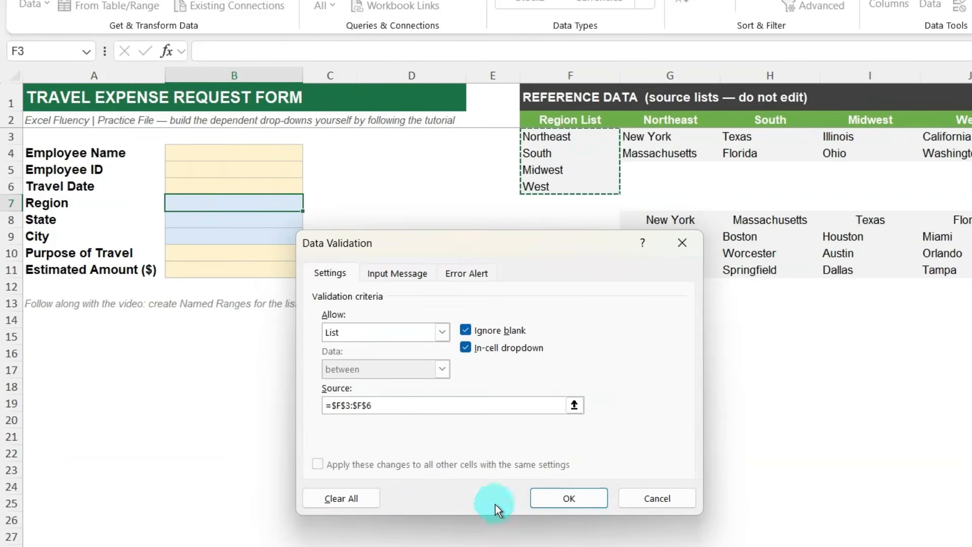
left_click(542, 502)
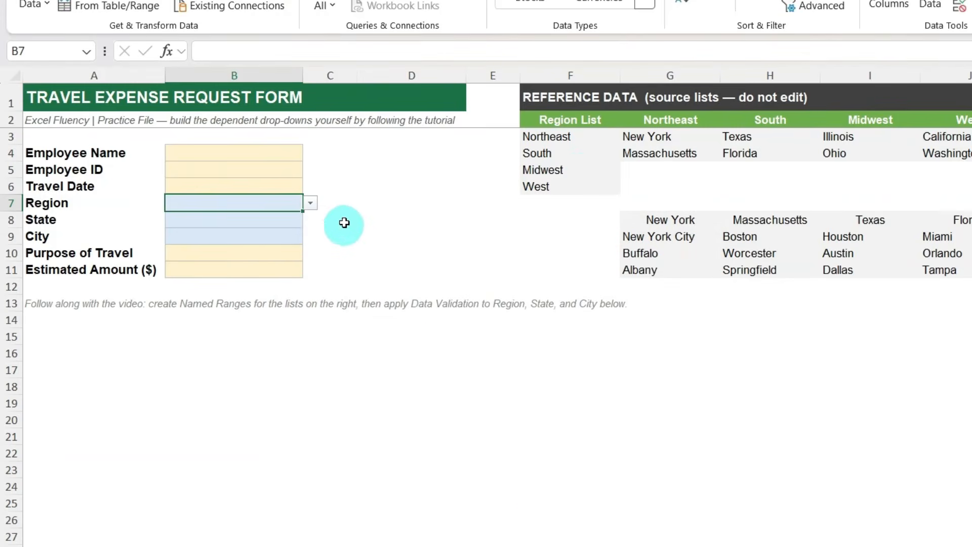
left_click(311, 205)
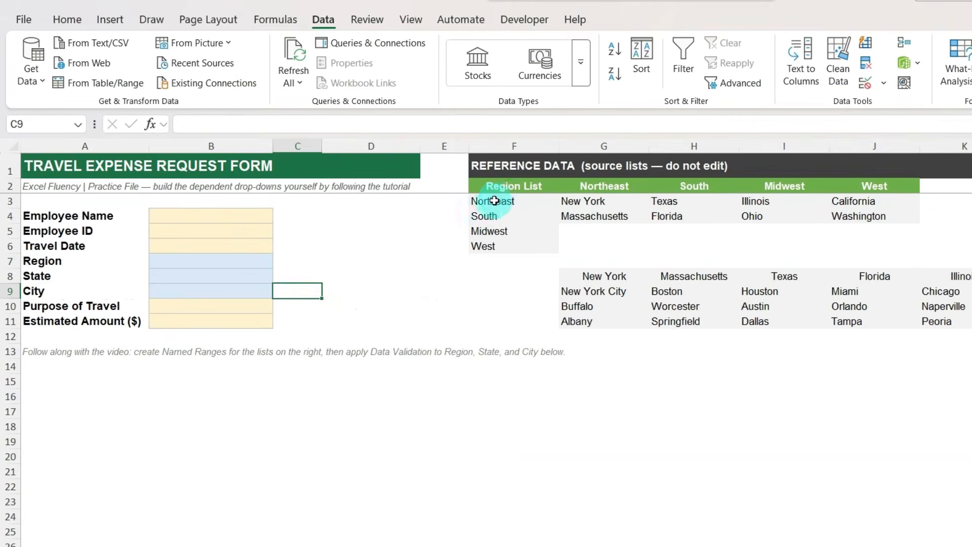
Name the region list F3:F6 as Region_List.
left_click_drag(494, 202, 494, 245)
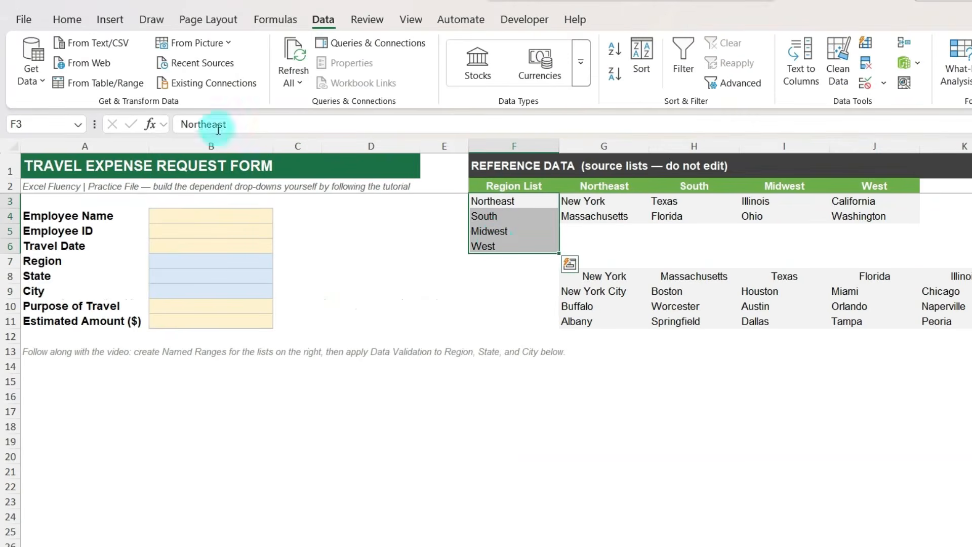
left_click(44, 123)
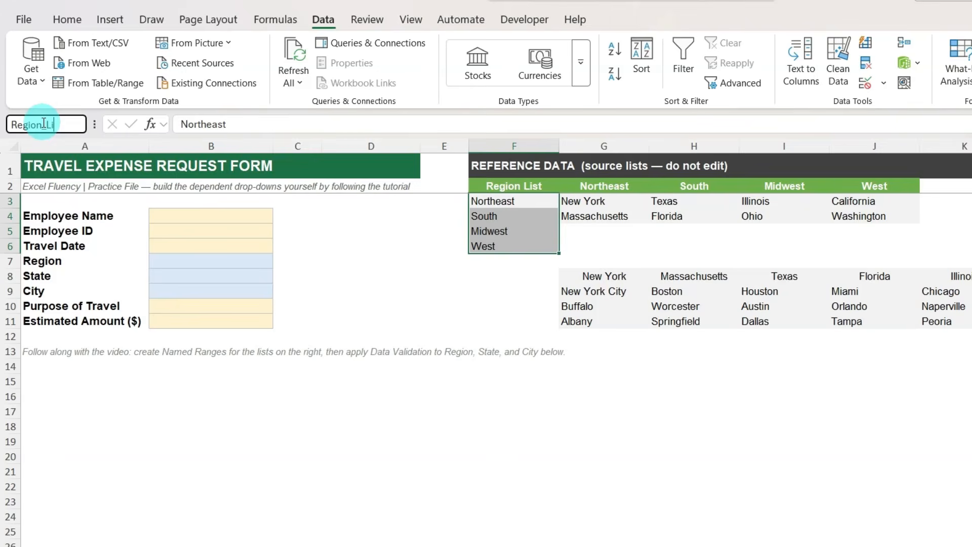
left_click(432, 288)
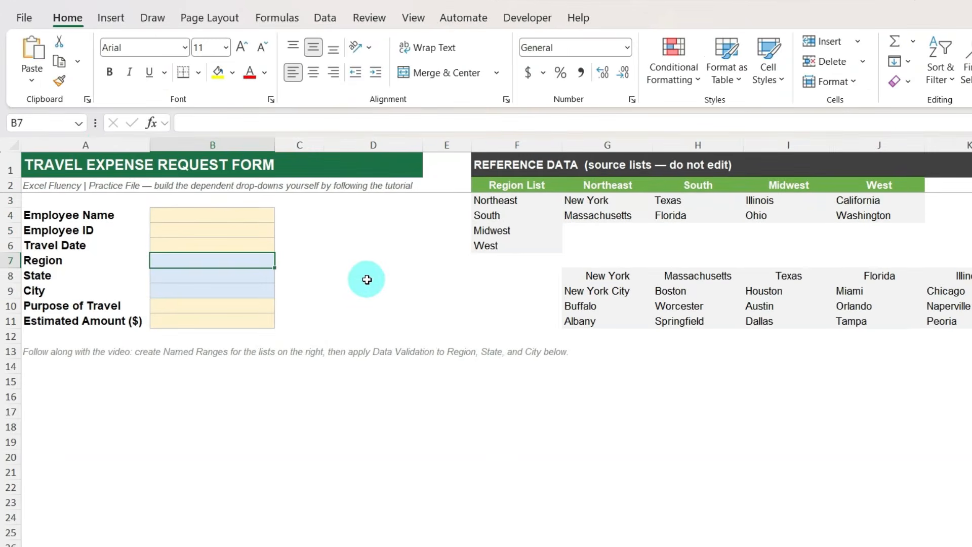
Add list data validation to the Region cell B7 using the named range =Region_List as the source.
left_click(323, 21)
left_click(869, 81)
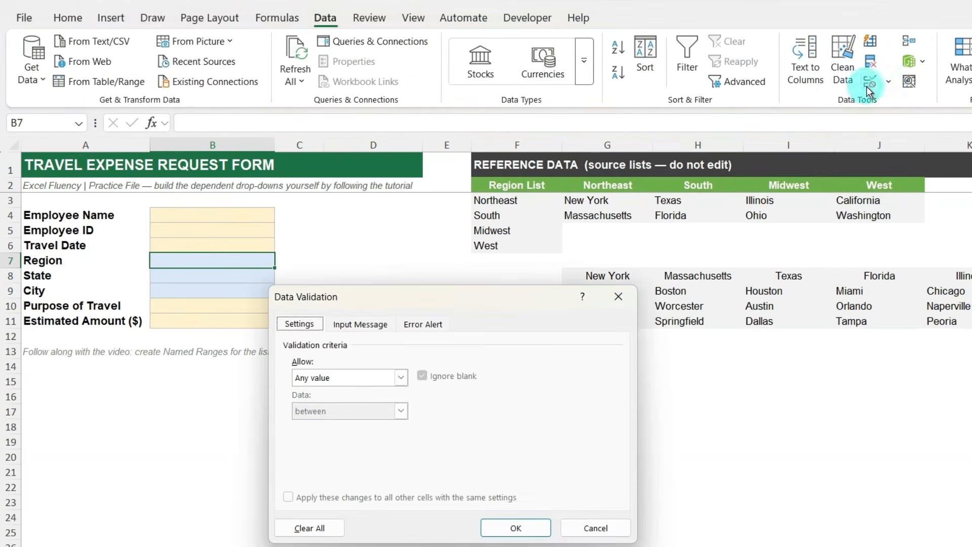
left_click(391, 377)
left_click(347, 424)
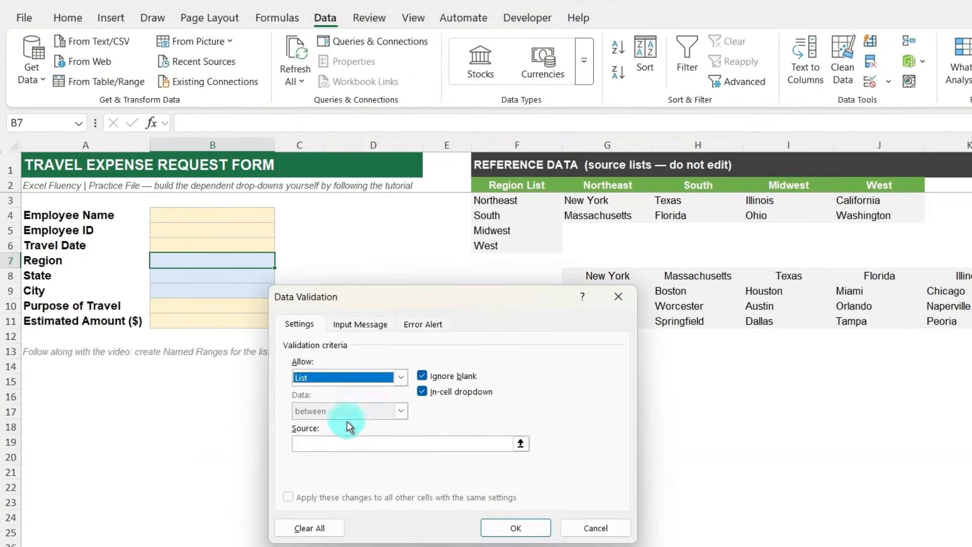
left_click(345, 443)
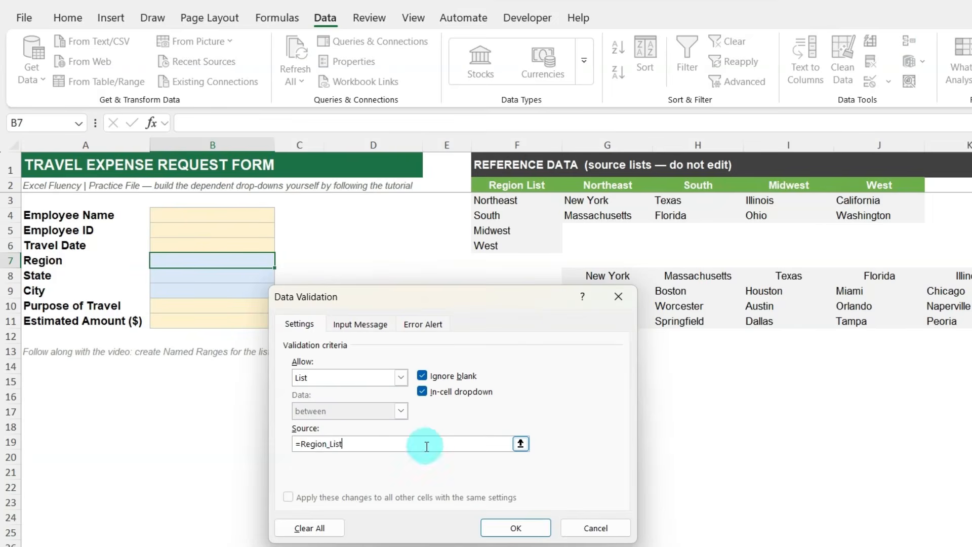
left_click(491, 527)
Test the Region drop-down by choosing South, Midwest and West in turn.
left_click(282, 260)
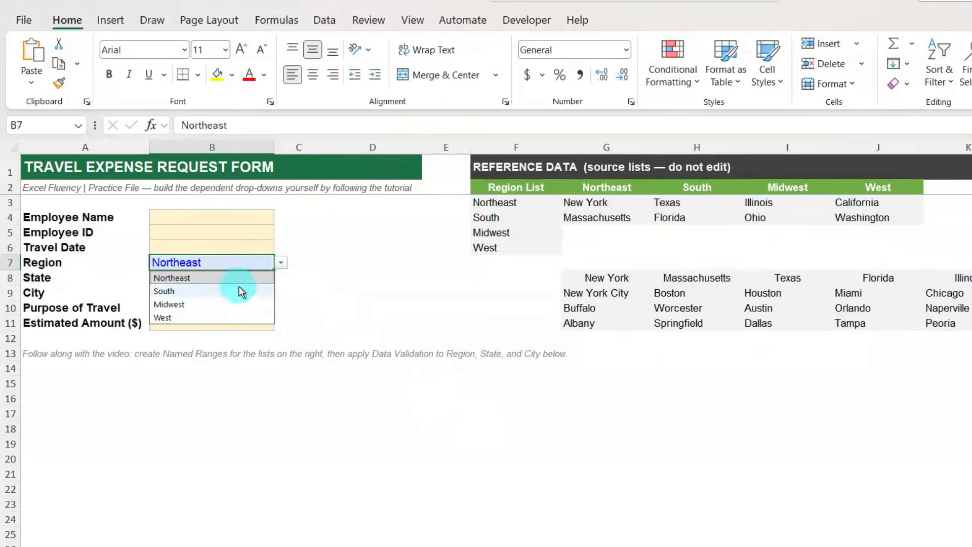
left_click(239, 287)
left_click(280, 262)
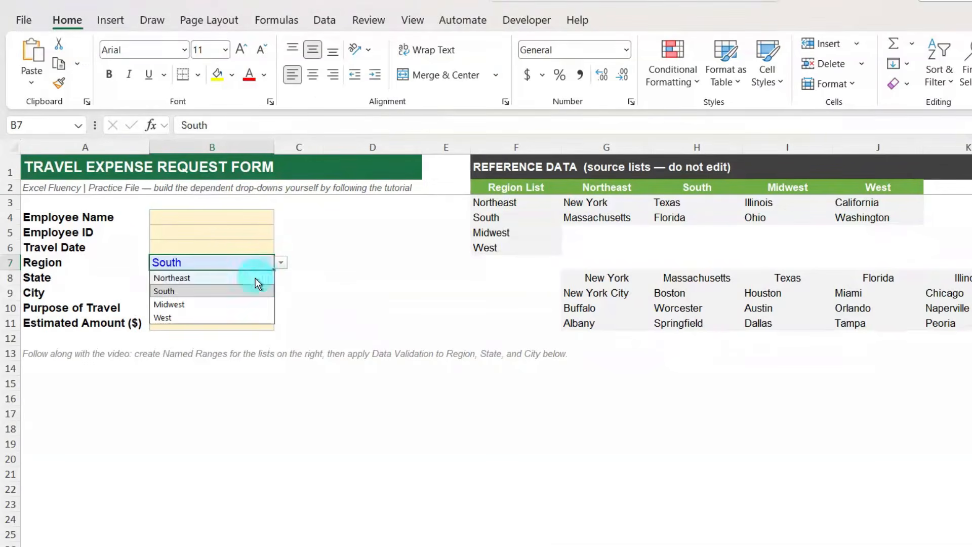
left_click(234, 303)
left_click(279, 263)
left_click(229, 317)
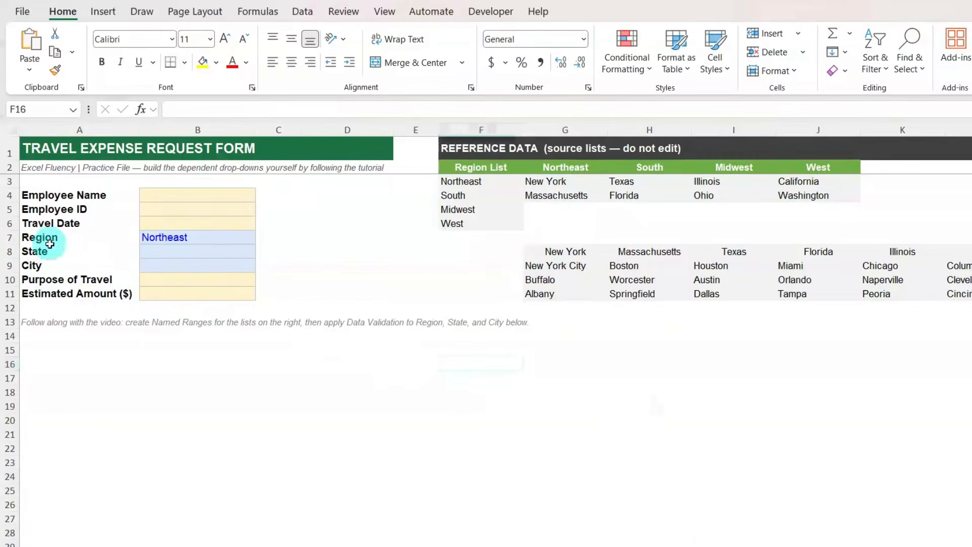
Add list data validation to the State cell B8 with the source =indirect(substitute($B$7," ","_")).
left_click(189, 252)
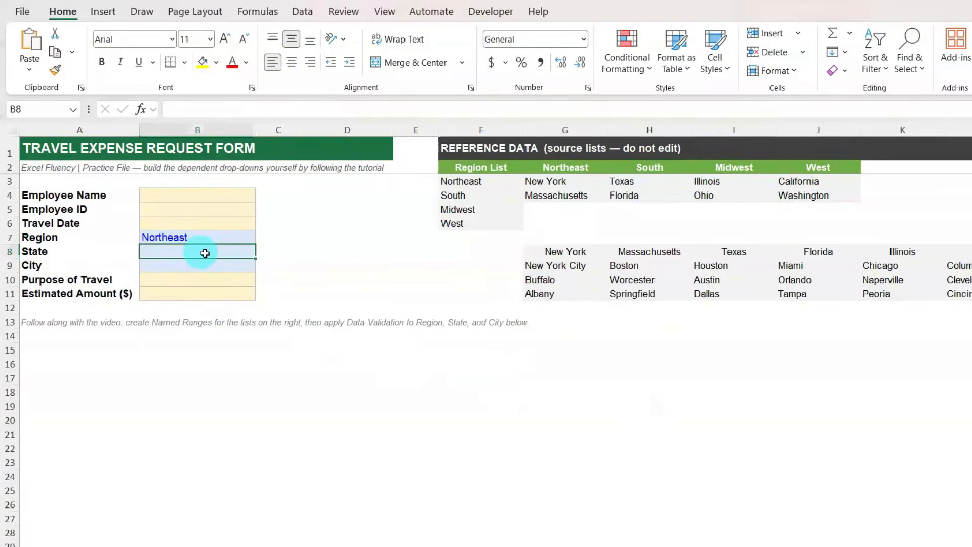
left_click(305, 12)
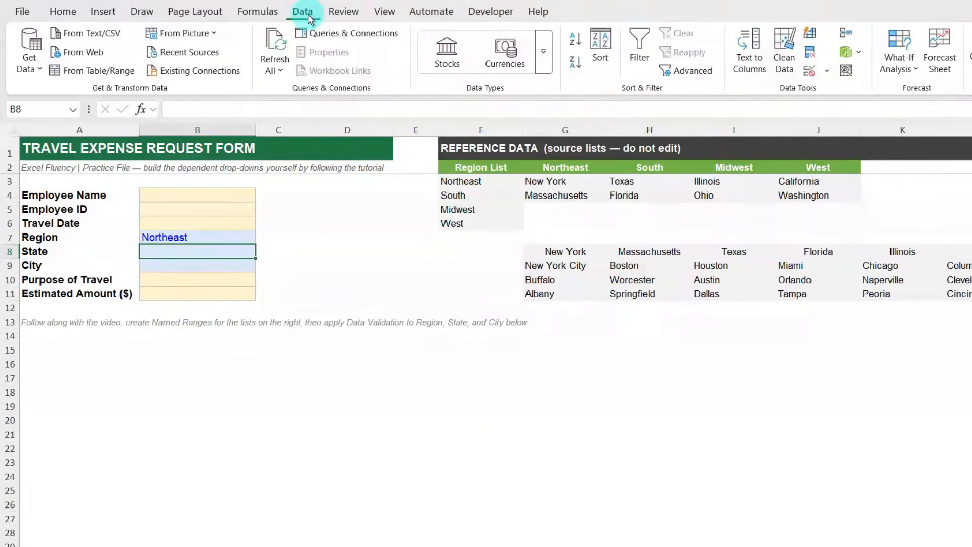
left_click(810, 70)
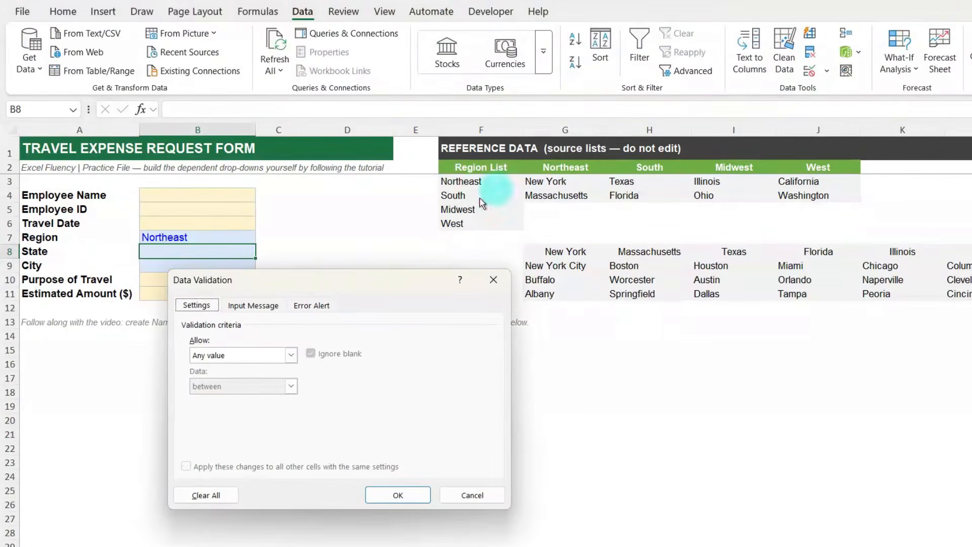
left_click_drag(333, 278, 408, 282)
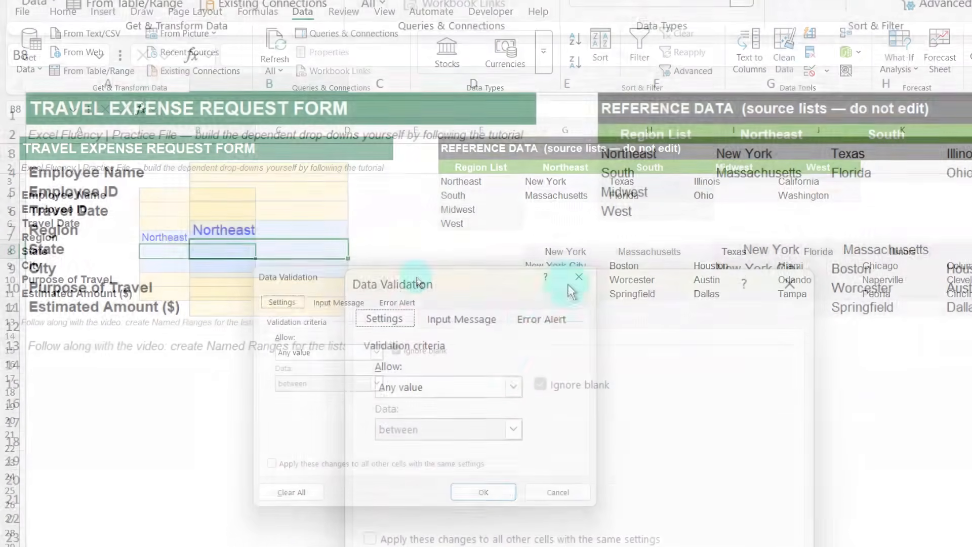
left_click(514, 387)
left_click(426, 445)
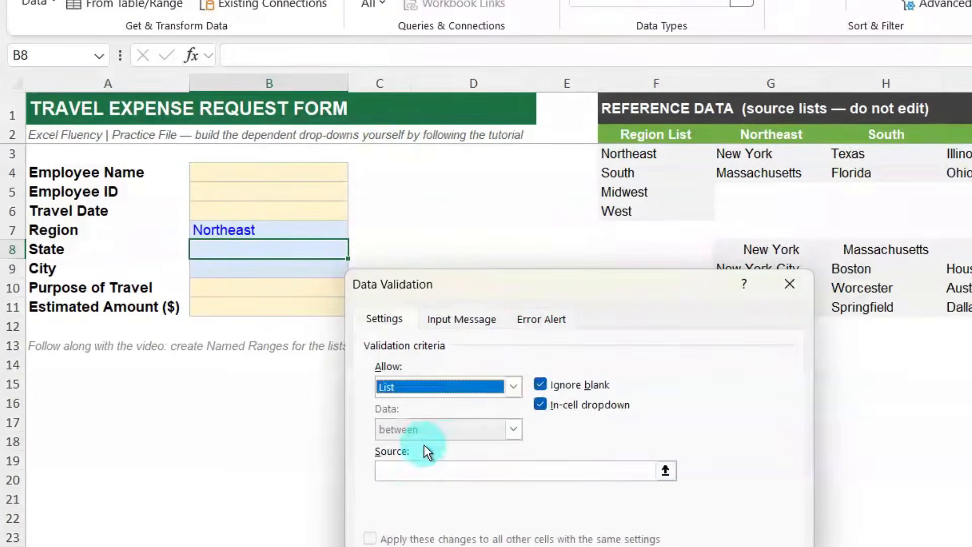
left_click(407, 468)
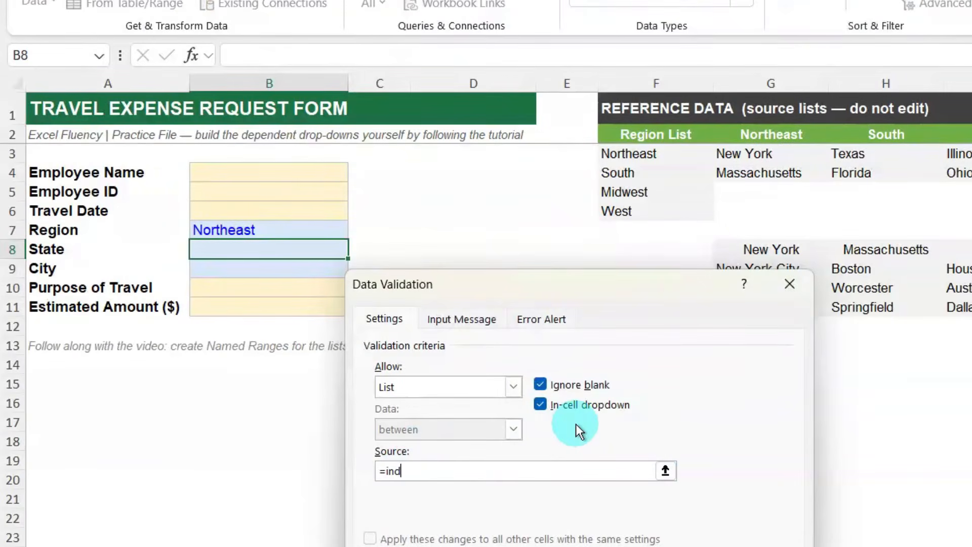
type("=indirect(substitute(")
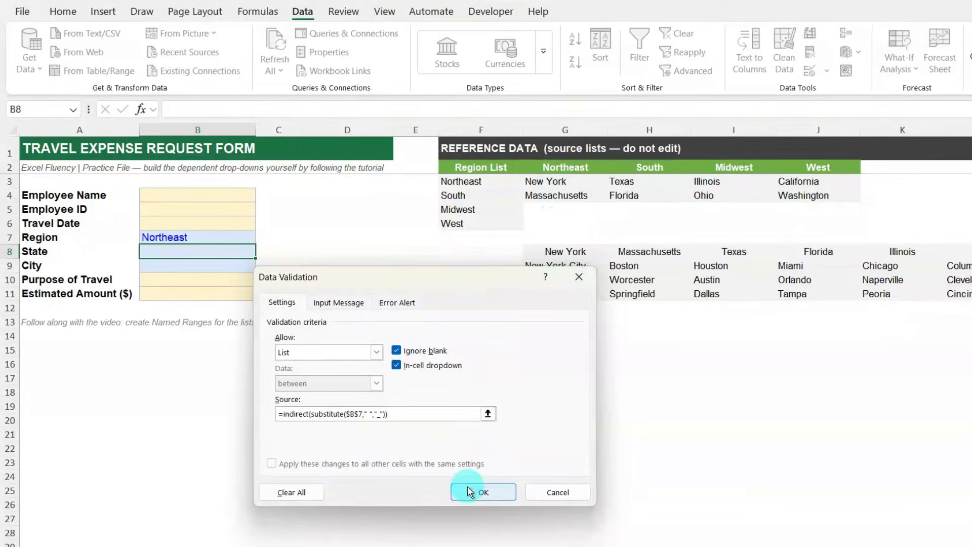
left_click(469, 492)
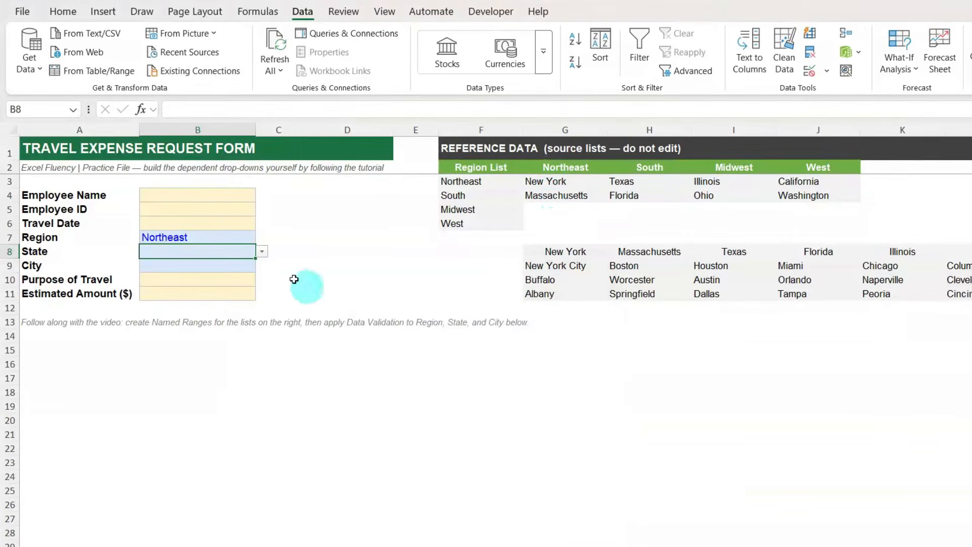
Check the State drop-down for the Northeast region, and again with Region set to South.
left_click(262, 253)
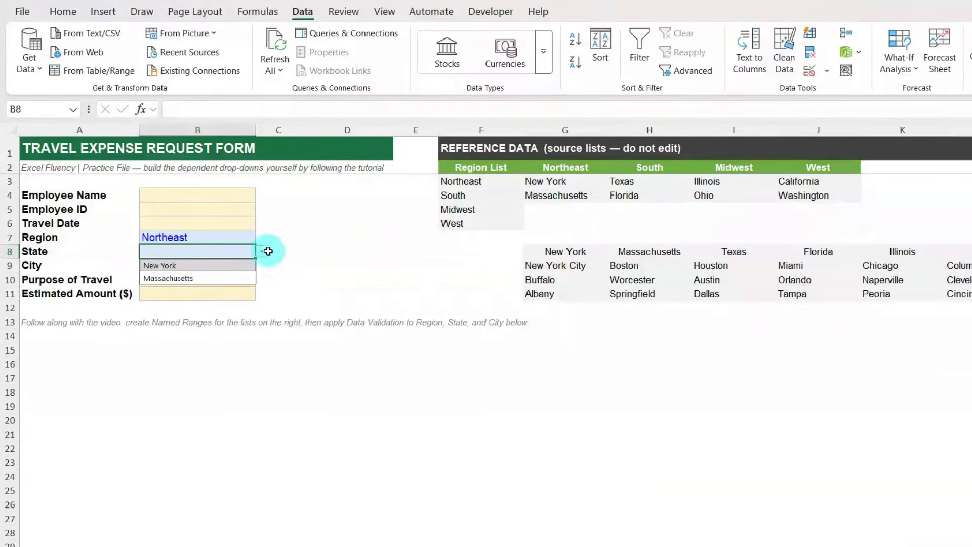
left_click(226, 236)
left_click(261, 238)
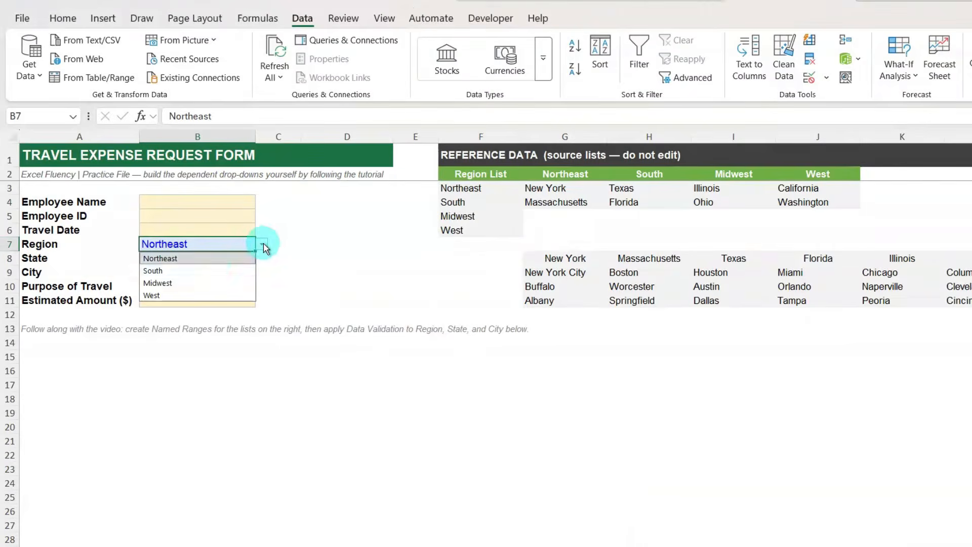
left_click(214, 269)
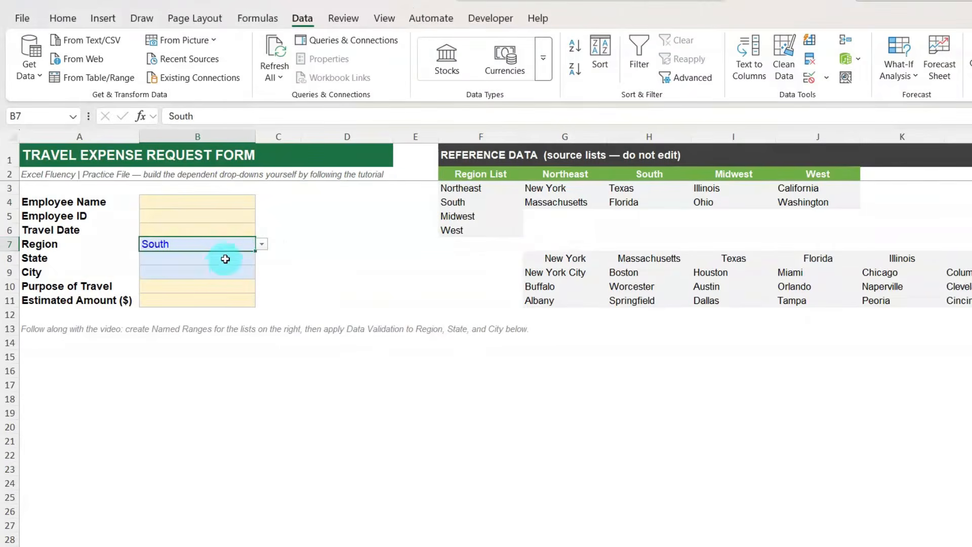
left_click(226, 259)
left_click(261, 259)
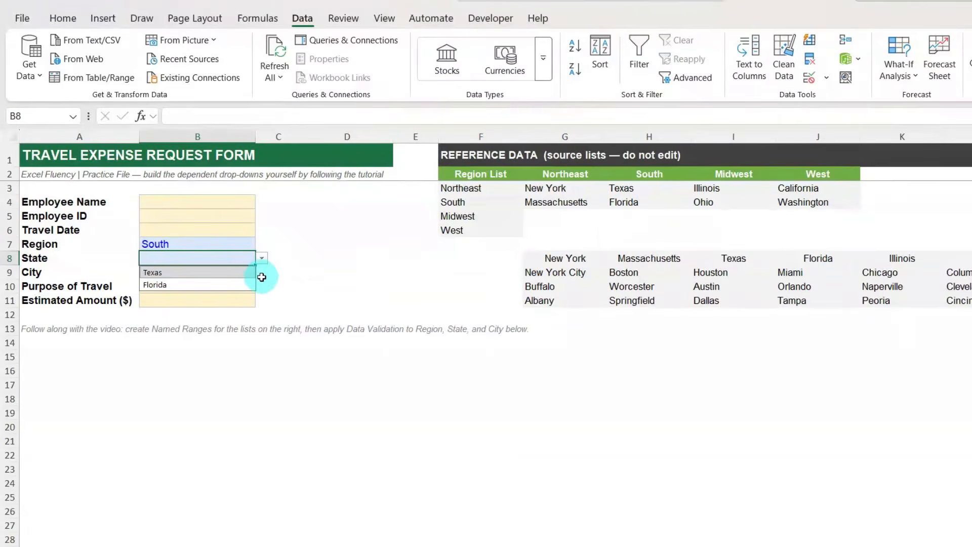
left_click(269, 278)
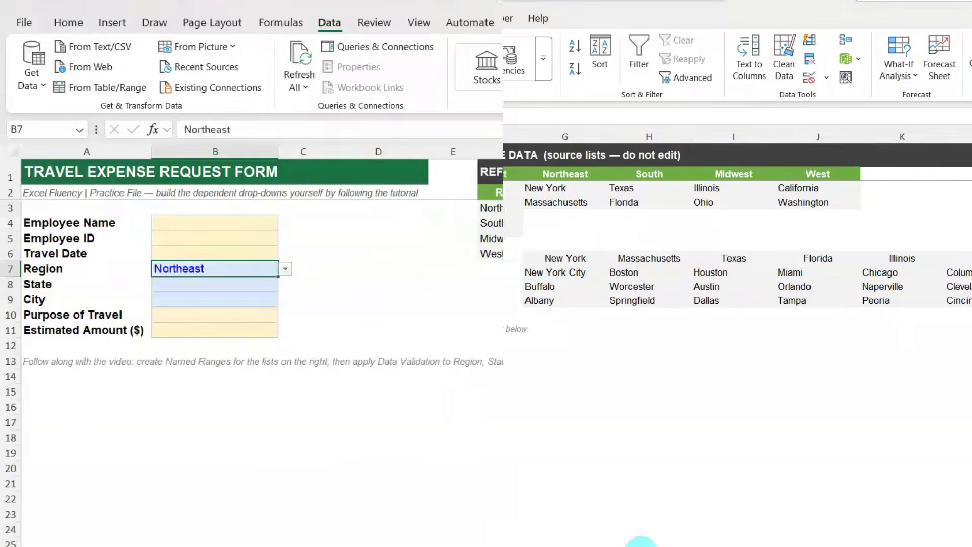
Set Region to West and open the State drop-down to check its options.
left_click(286, 268)
left_click(216, 325)
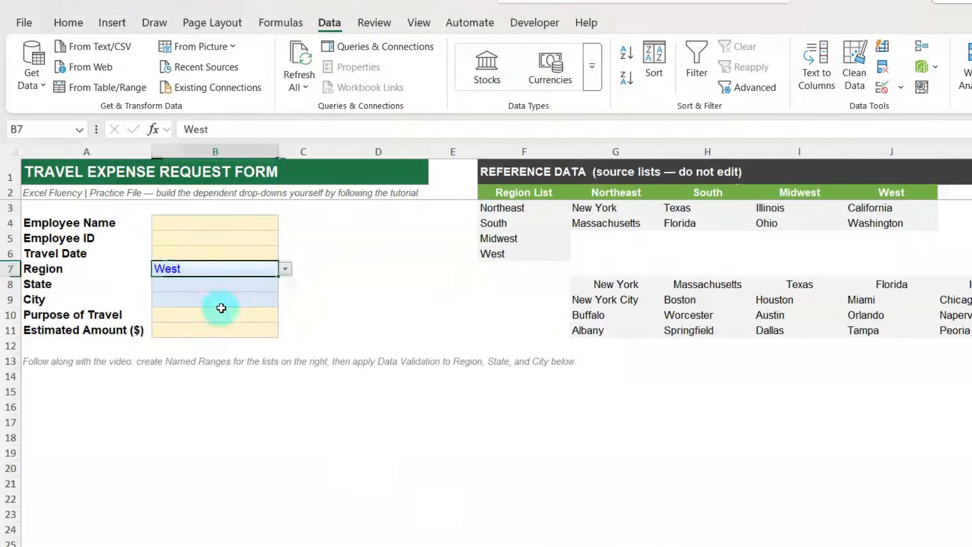
left_click(237, 284)
left_click(286, 284)
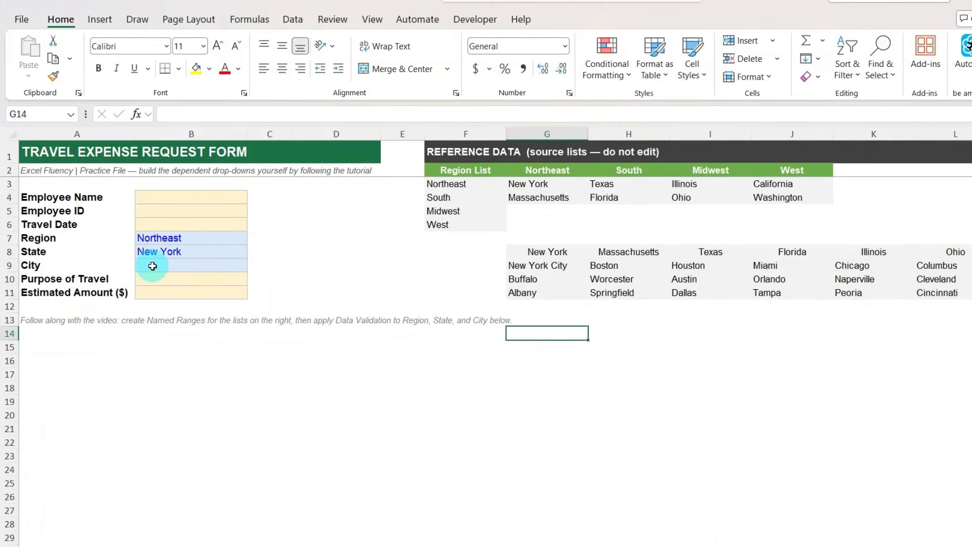
Add list data validation to the City cell B9 with the source =indirect(substitute($B$8," ","_")).
left_click(356, 277)
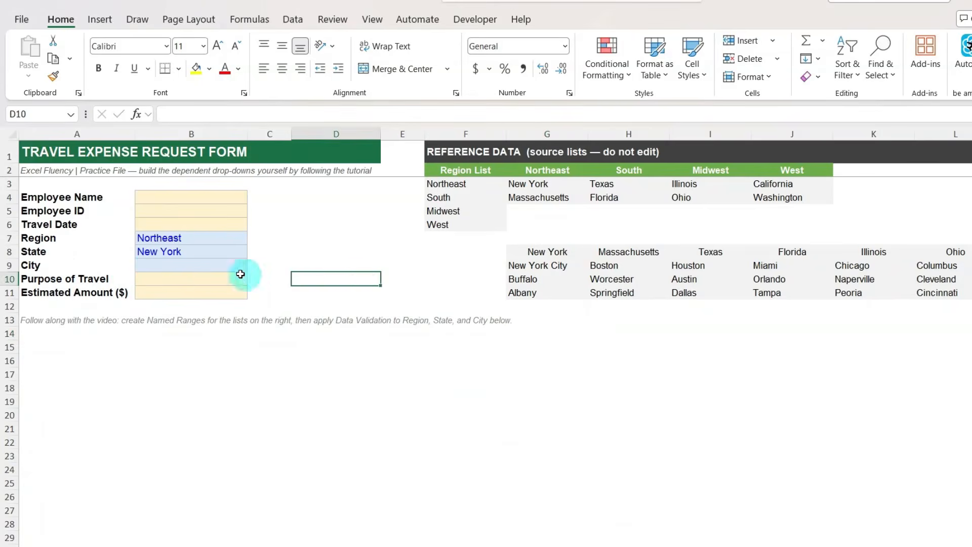
left_click(197, 264)
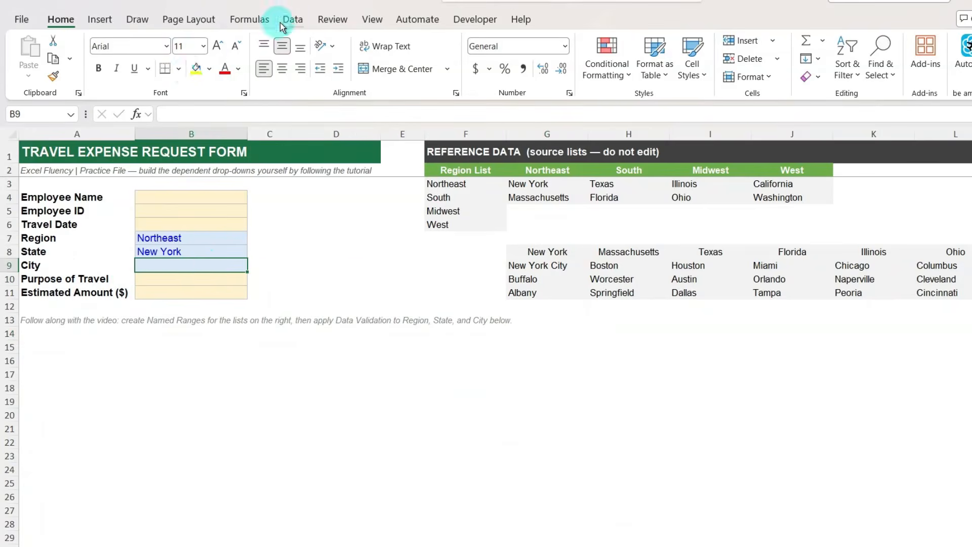
left_click(292, 20)
left_click(786, 79)
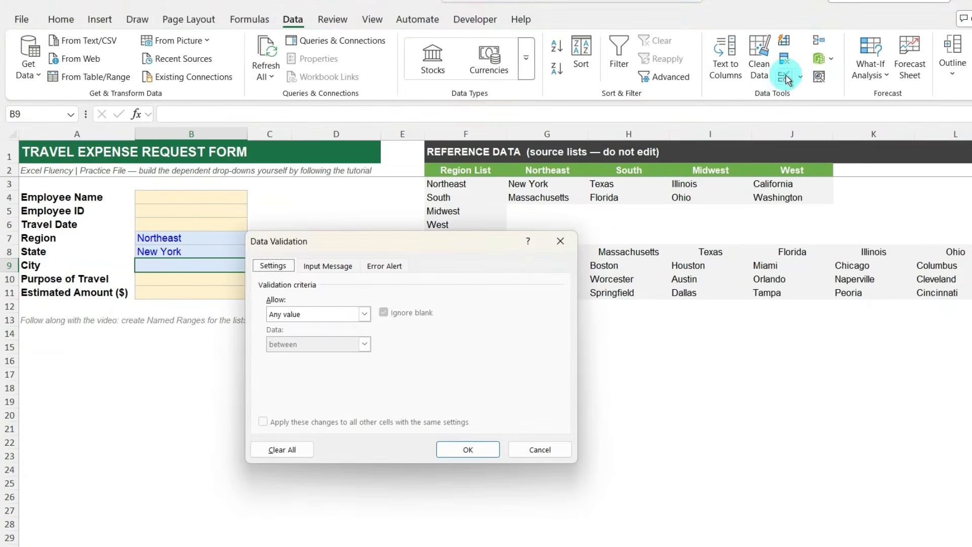
left_click(365, 314)
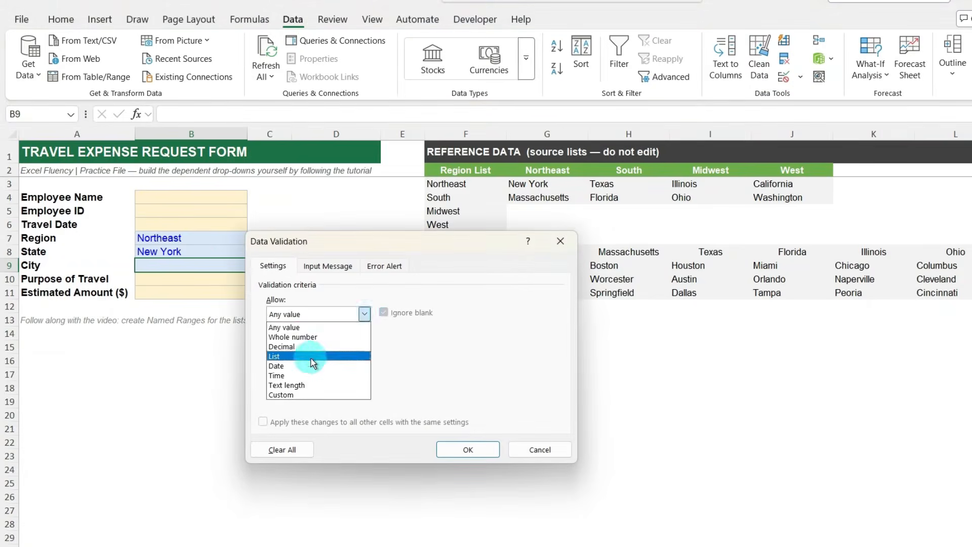
left_click(317, 356)
left_click(286, 373)
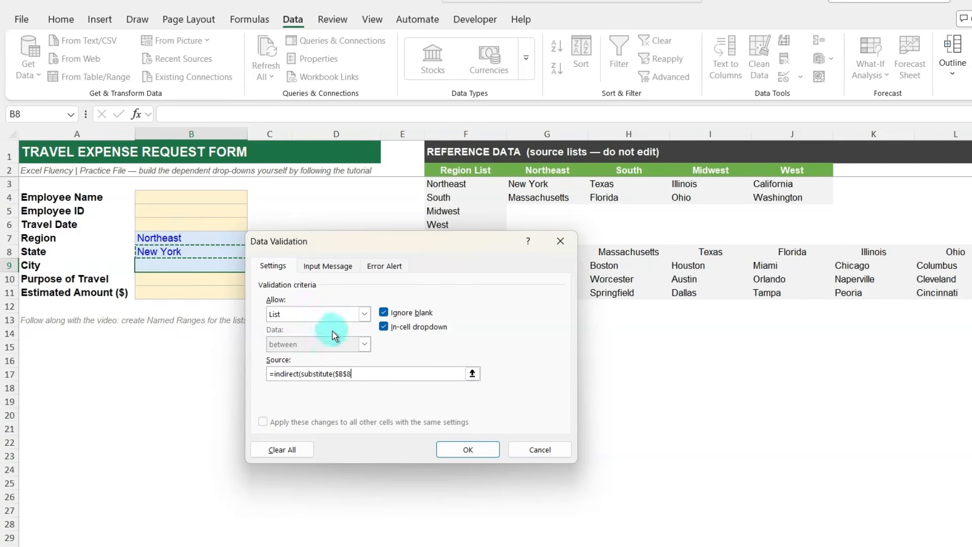
type(",\"")
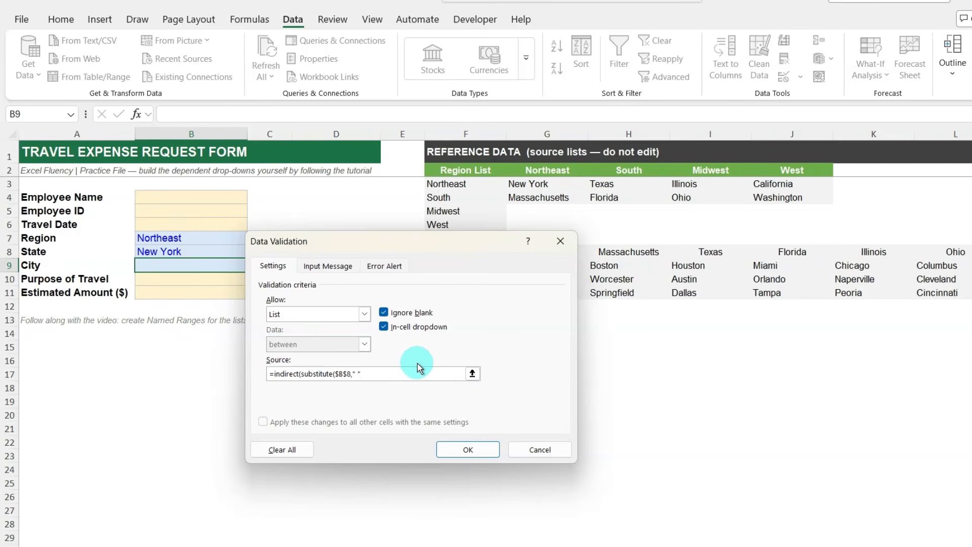
type(" \",\"_\"))")
left_click(468, 455)
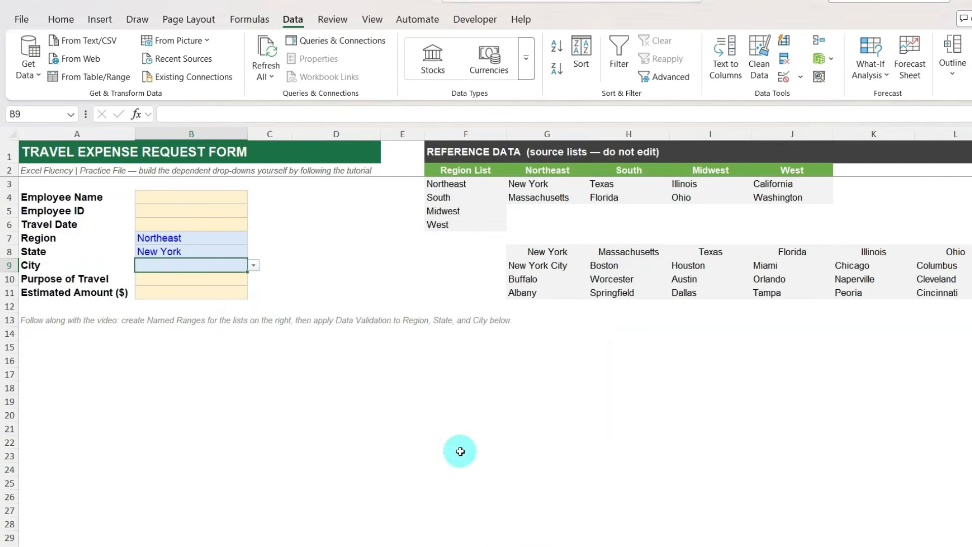
Test the City drop-down for New York State by choosing New York City.
left_click(254, 273)
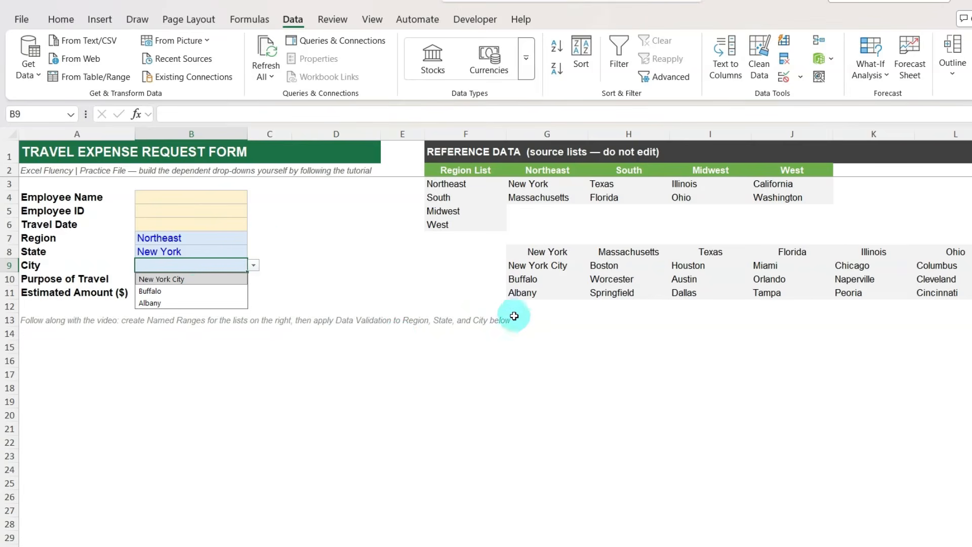
left_click(274, 263)
left_click(244, 264)
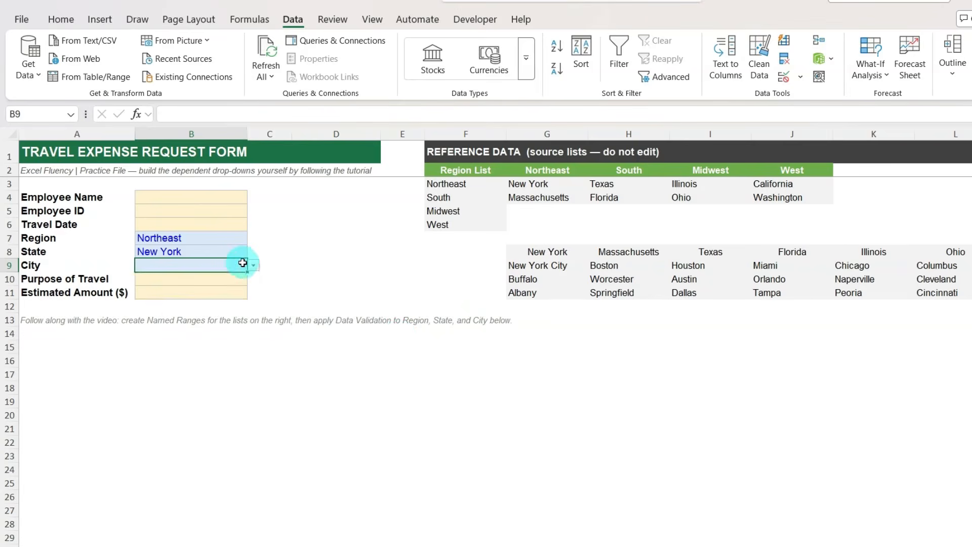
left_click(253, 265)
left_click(234, 278)
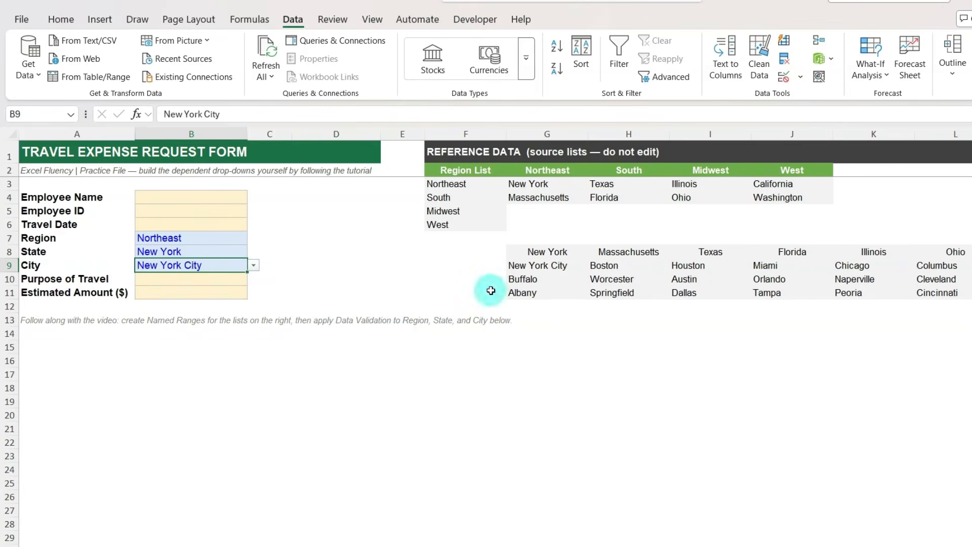
Test the dependent drop-downs by choosing Midwest as Region, Illinois as State and Chicago as City.
left_click(241, 238)
left_click(254, 238)
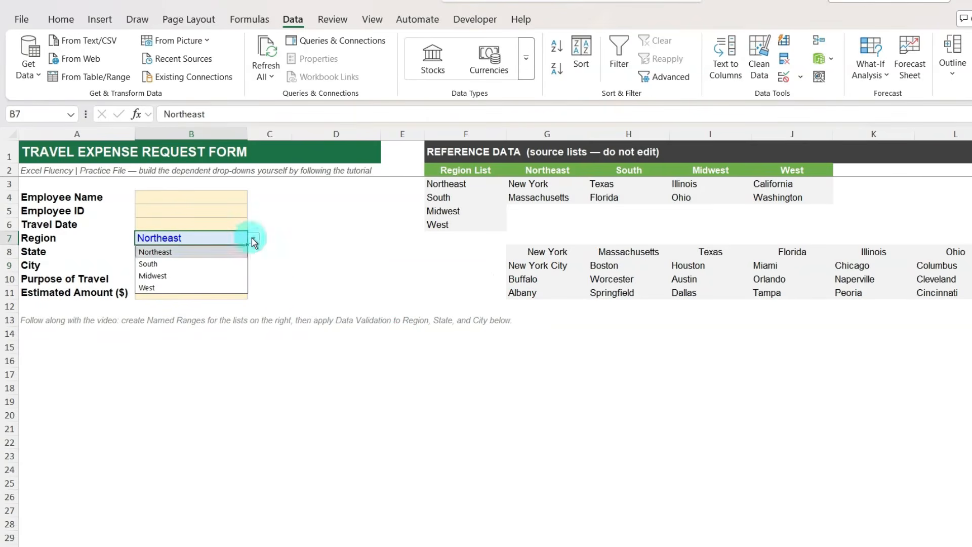
left_click(200, 273)
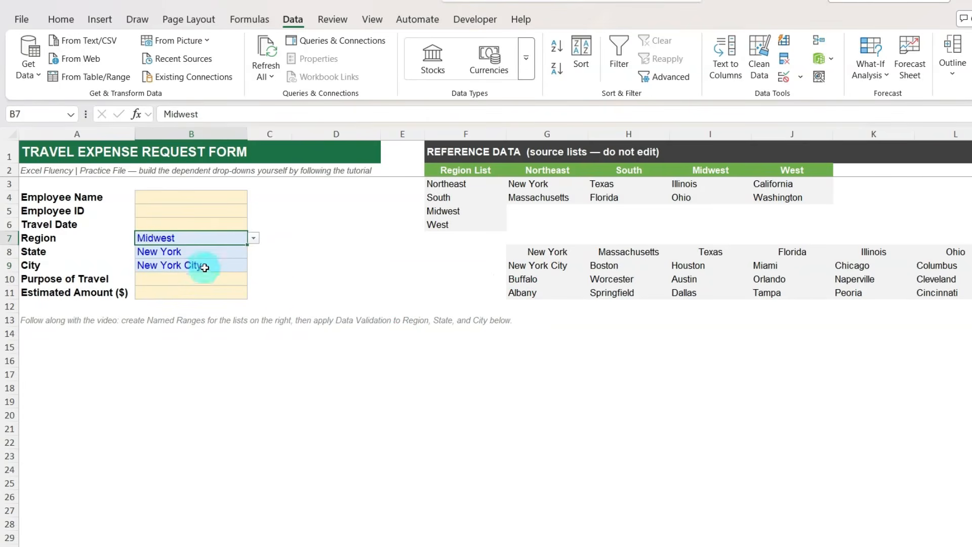
left_click(232, 251)
left_click(253, 252)
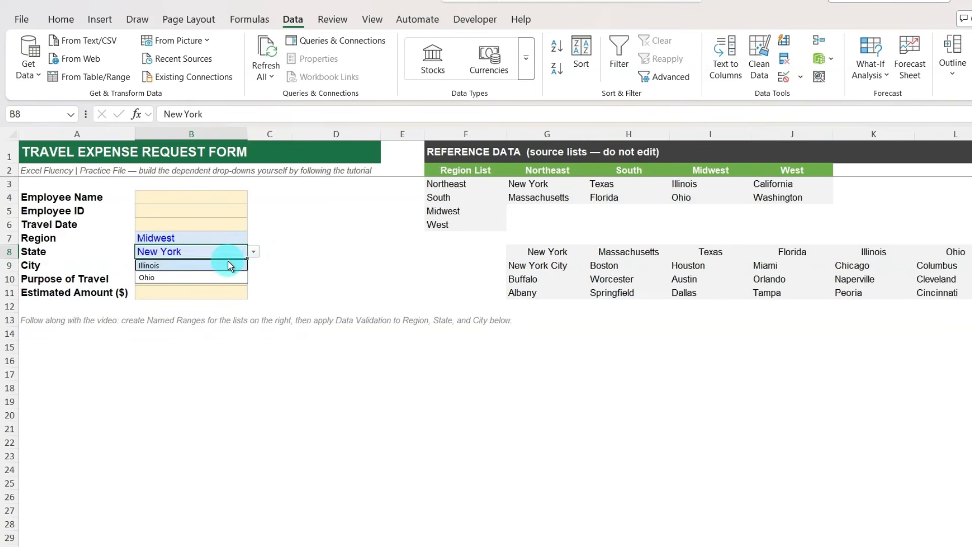
left_click(227, 262)
left_click(243, 265)
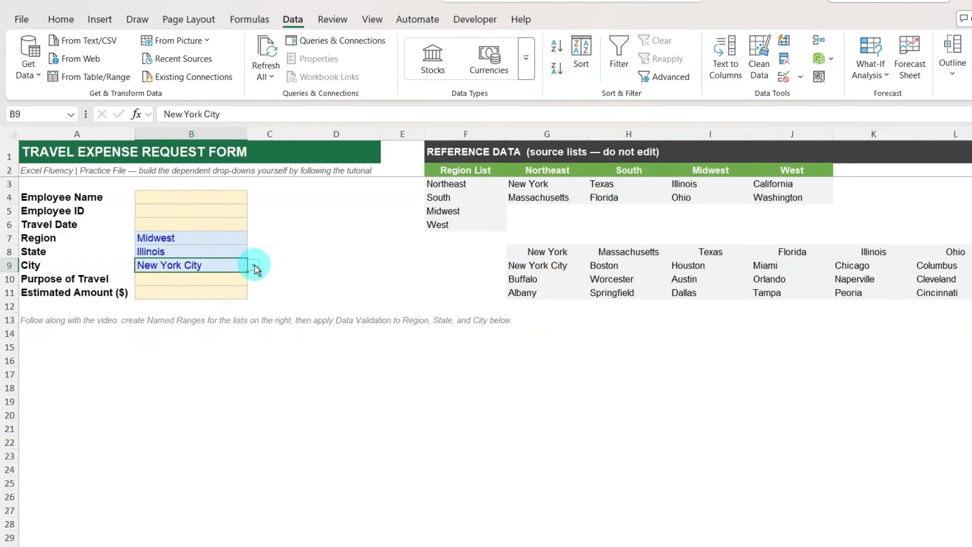
left_click(253, 266)
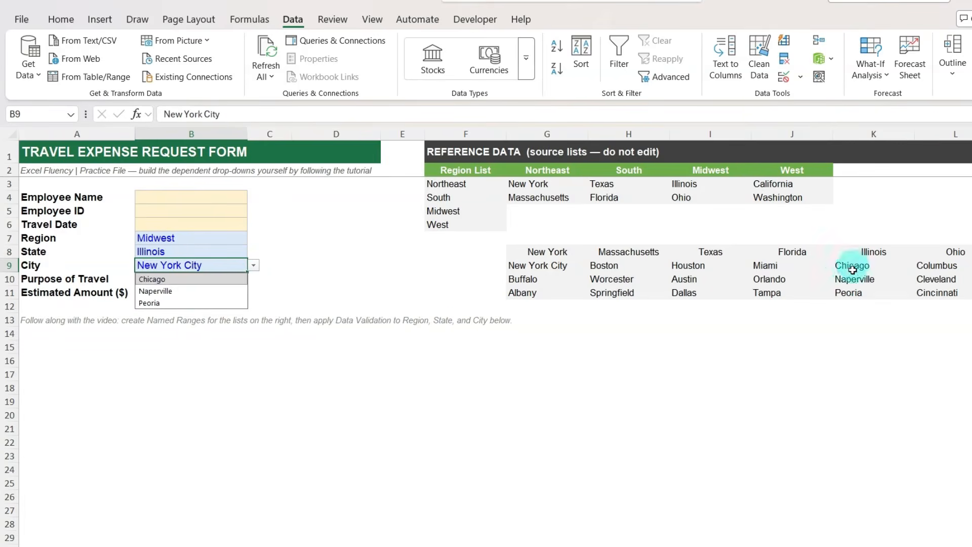
left_click(199, 279)
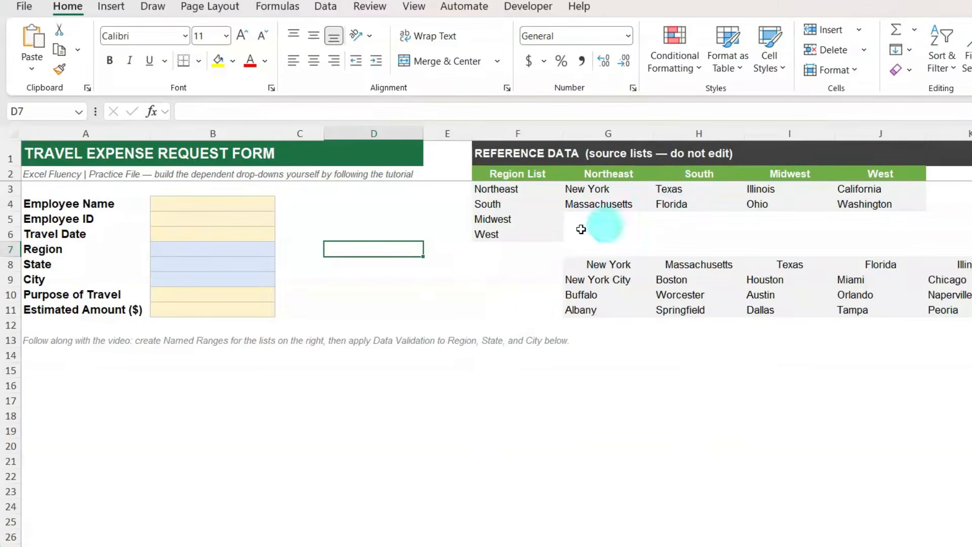
Set Region to South in the cleared form and check the State and City cells.
left_click(247, 248)
left_click(281, 248)
left_click(217, 276)
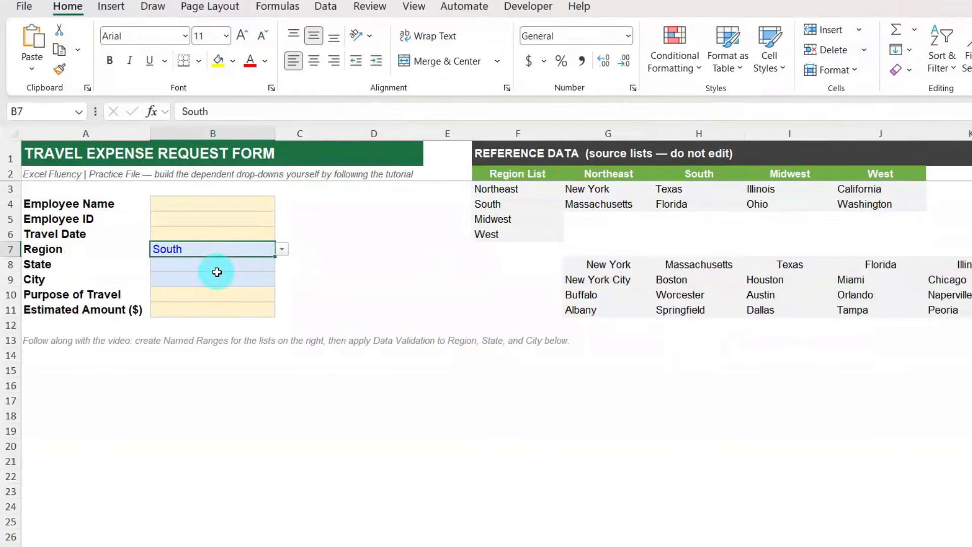
left_click(258, 264)
left_click(252, 281)
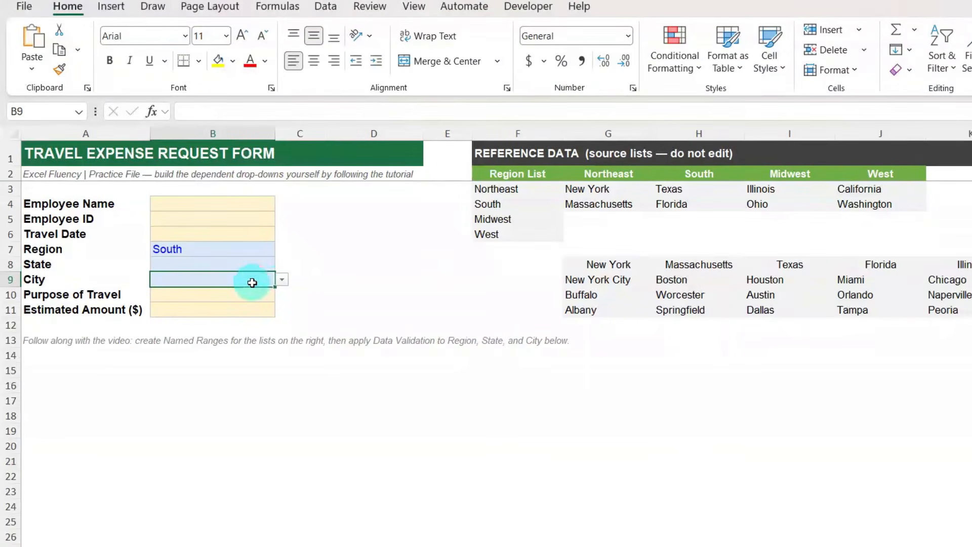
Rename the named range covering Texas and Florida (H3:H4) to South and reselect the cells to check the name.
mouse_move(680, 191)
left_mouse_down()
mouse_move(701, 189)
mouse_move(704, 202)
left_mouse_up()
left_click(61, 111)
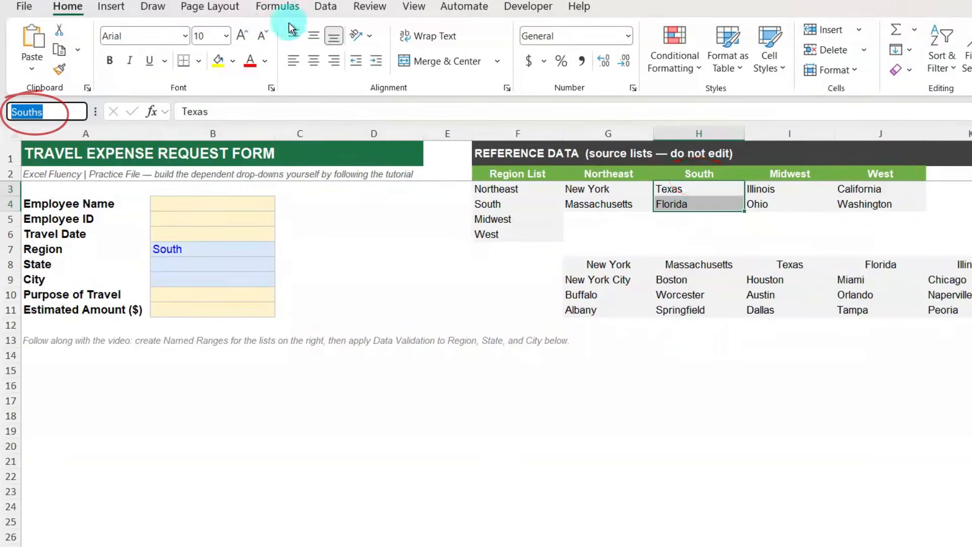
left_click(281, 10)
left_click(599, 67)
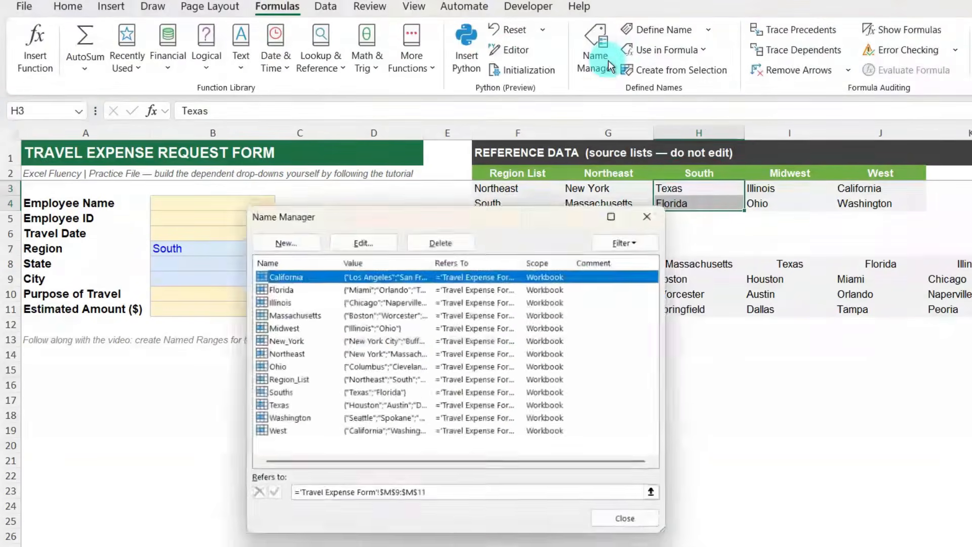
double_click(287, 393)
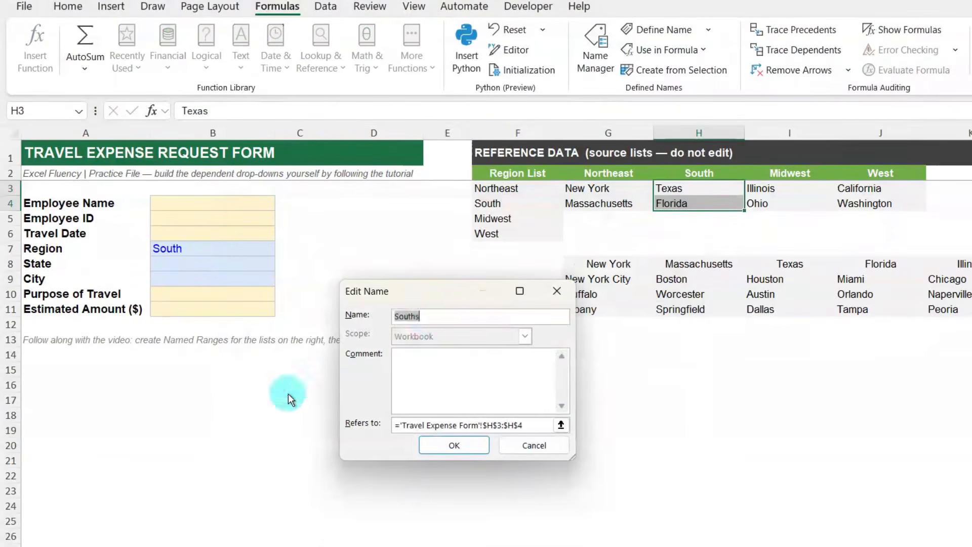
left_click(428, 316)
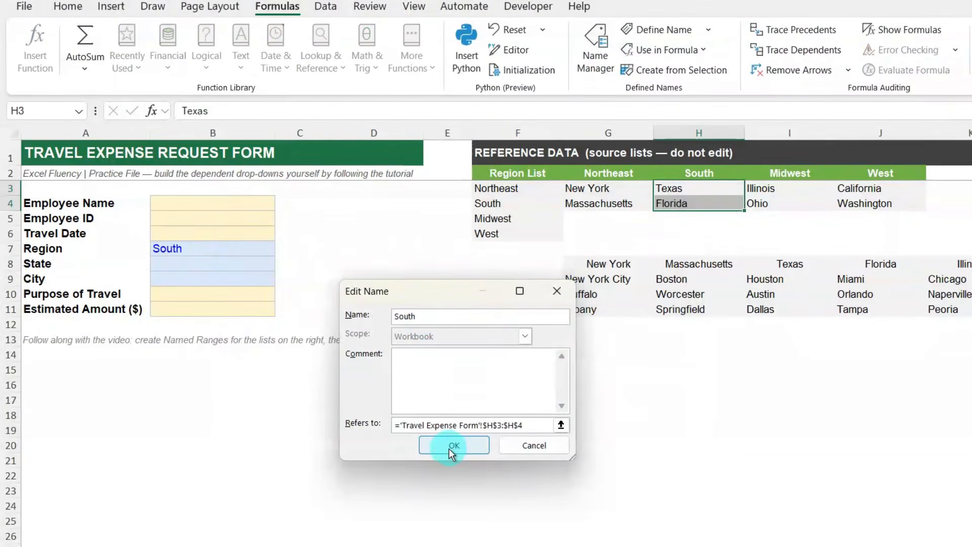
left_click(450, 445)
left_click(628, 525)
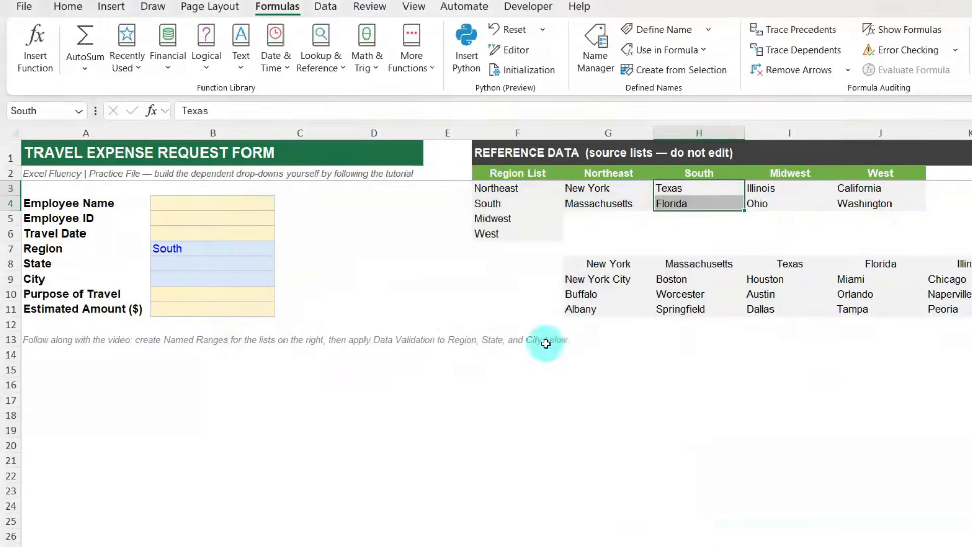
left_click(699, 233)
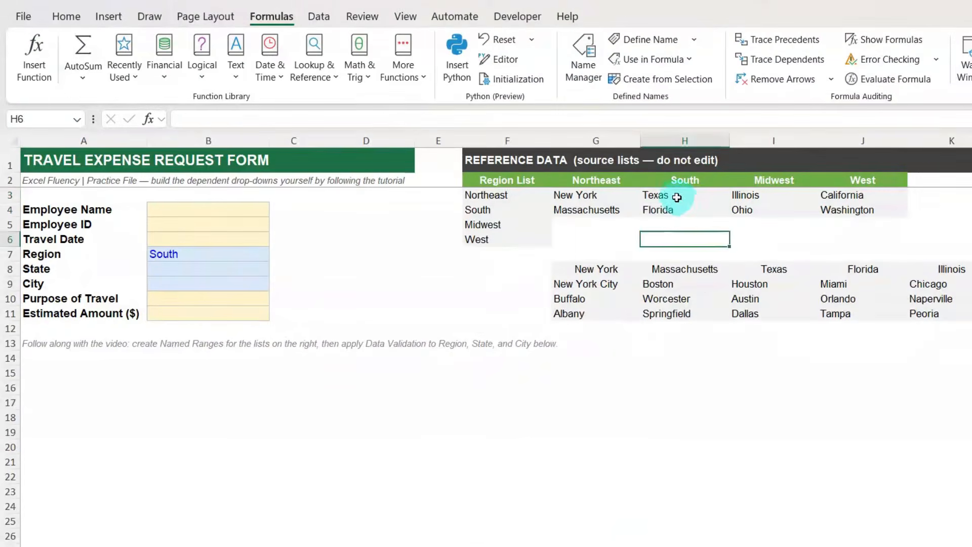
left_click_drag(677, 197, 679, 212)
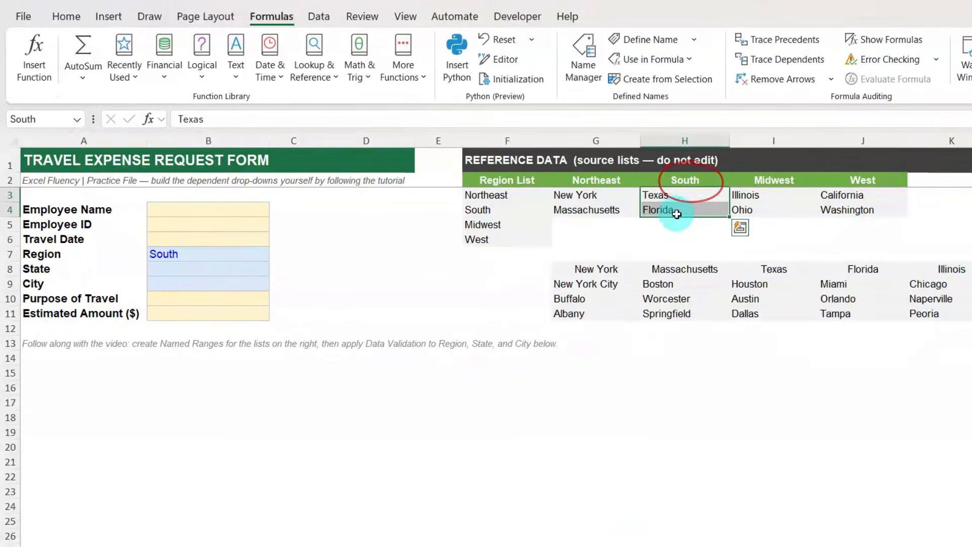
Test the dependent drop-downs for the South region by choosing Texas as State and Houston as City.
left_click(232, 268)
left_click(276, 269)
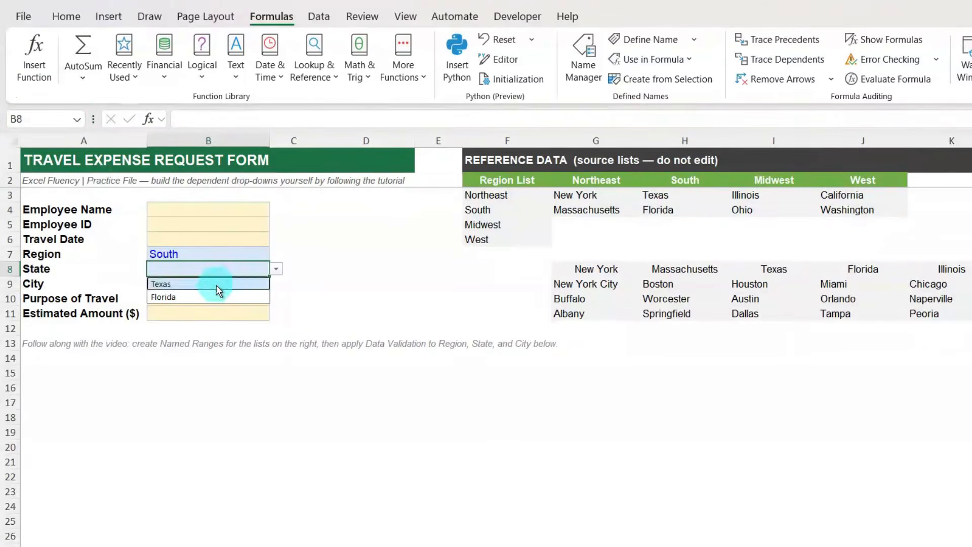
left_click(218, 286)
left_click(239, 283)
left_click(276, 284)
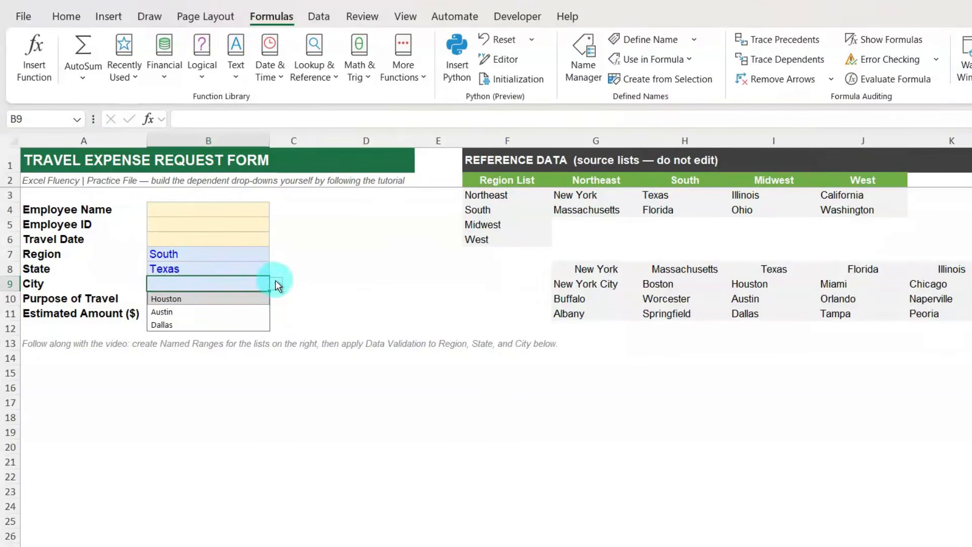
left_click(216, 298)
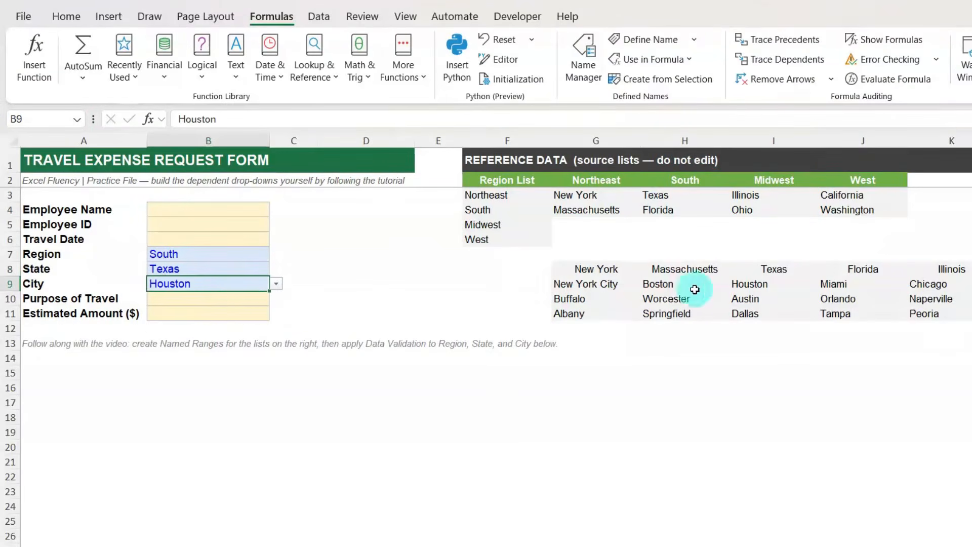
Set State to New York for the Northeast region and check the City cell's drop-down.
left_click(230, 261)
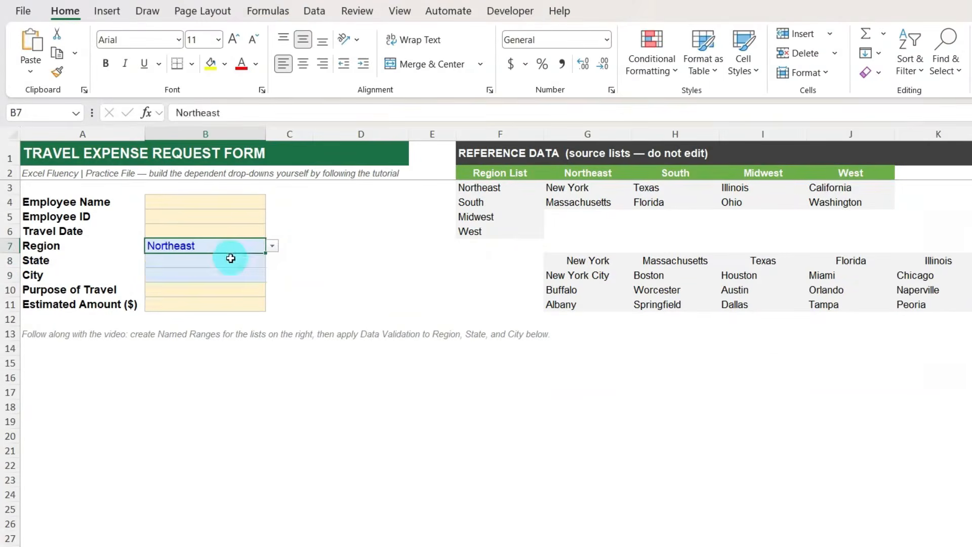
left_click(263, 260)
left_click(271, 260)
left_click(192, 276)
left_click(226, 279)
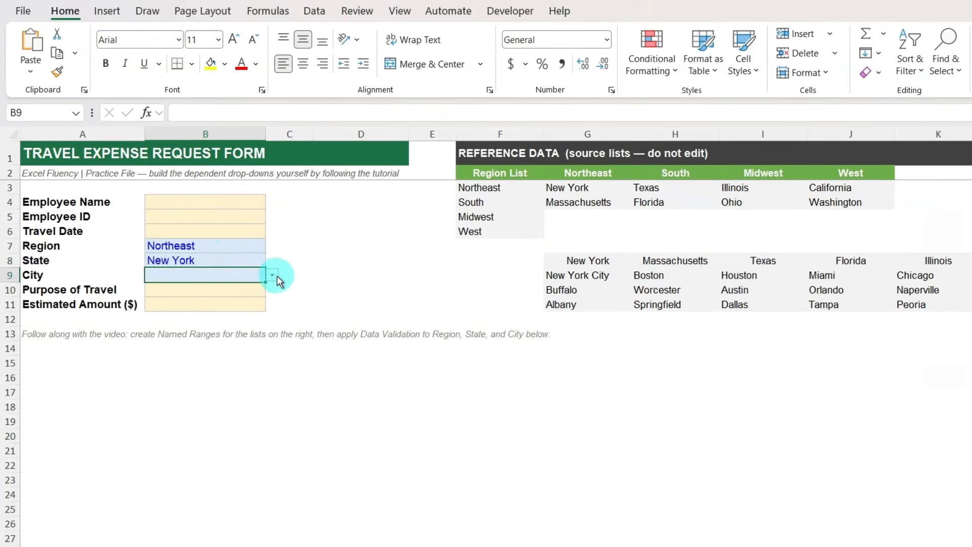
Rename the named range covering the New York cities (G9:G11) to New_York.
left_click_drag(615, 278, 587, 304)
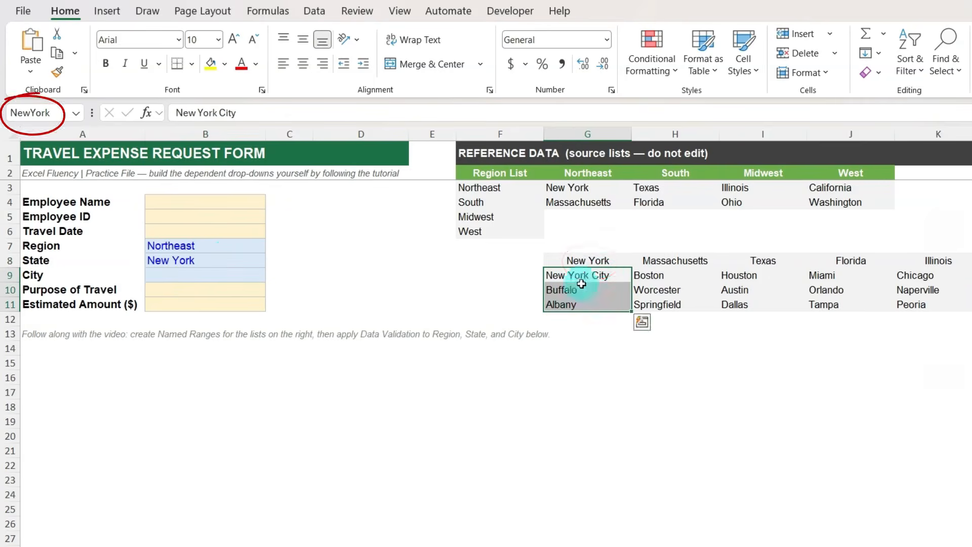
left_click(40, 112)
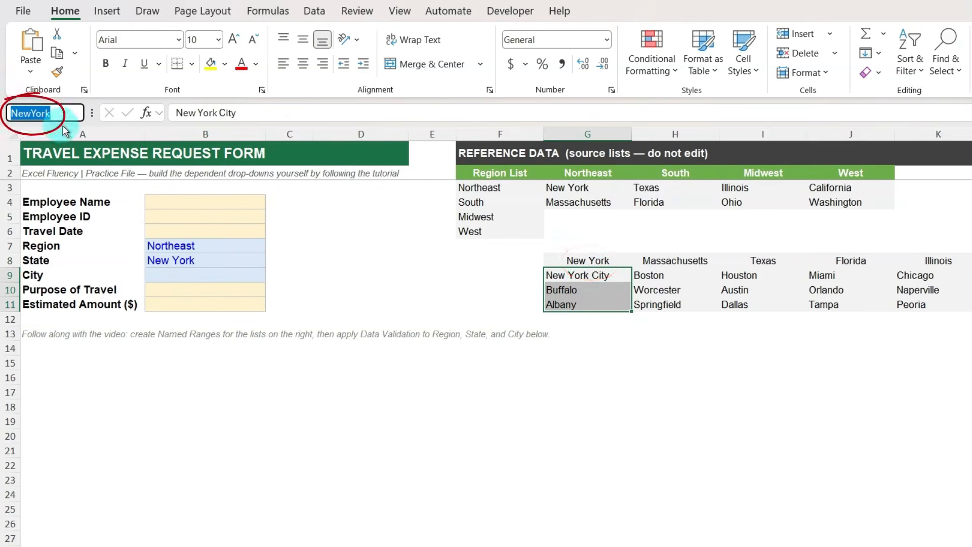
left_click(277, 13)
left_click(575, 51)
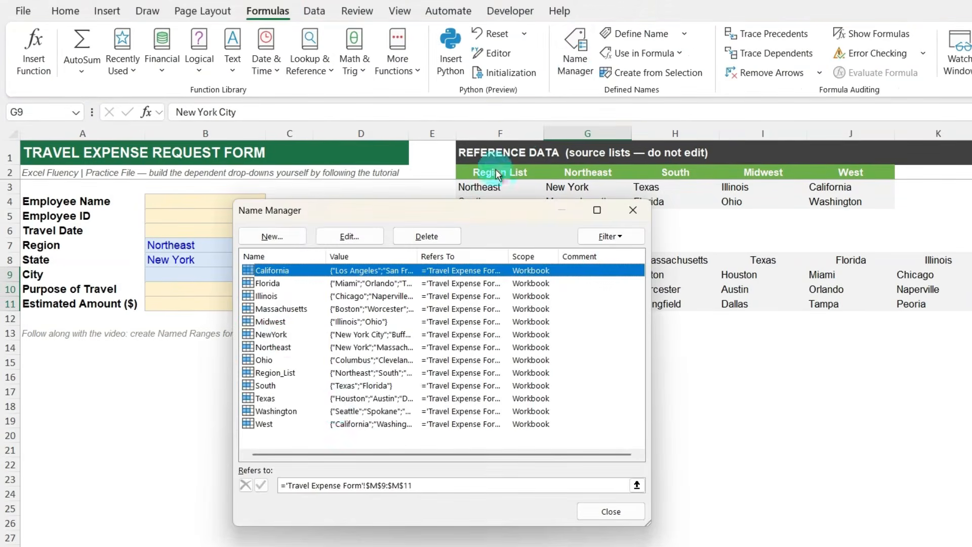
double_click(271, 334)
left_click(396, 309)
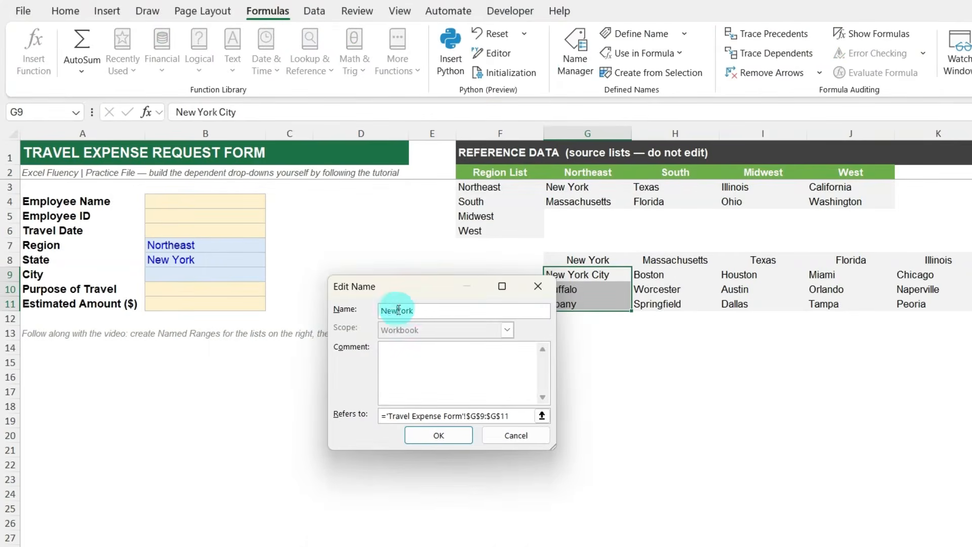
left_click(439, 435)
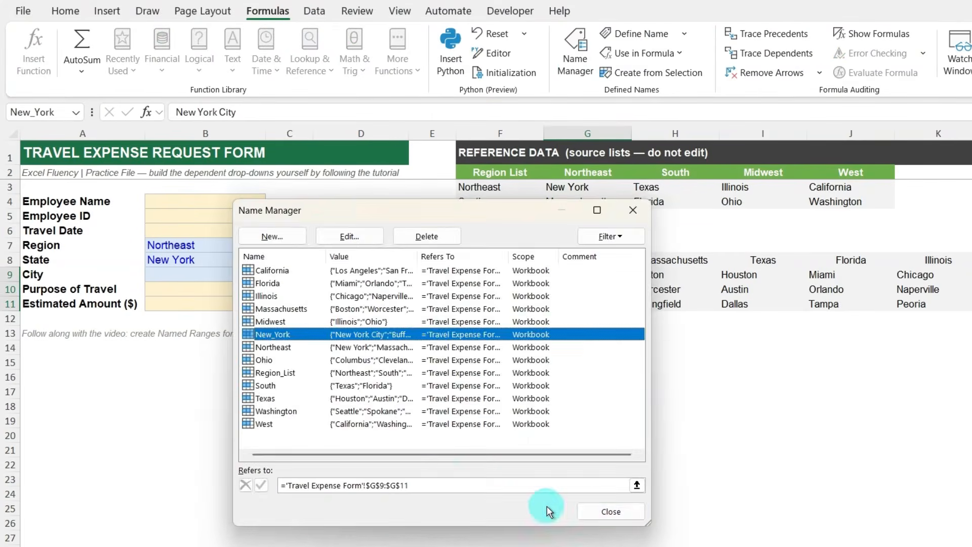
left_click(610, 509)
Retest the City drop-down for New York State by choosing New York City.
left_click(220, 272)
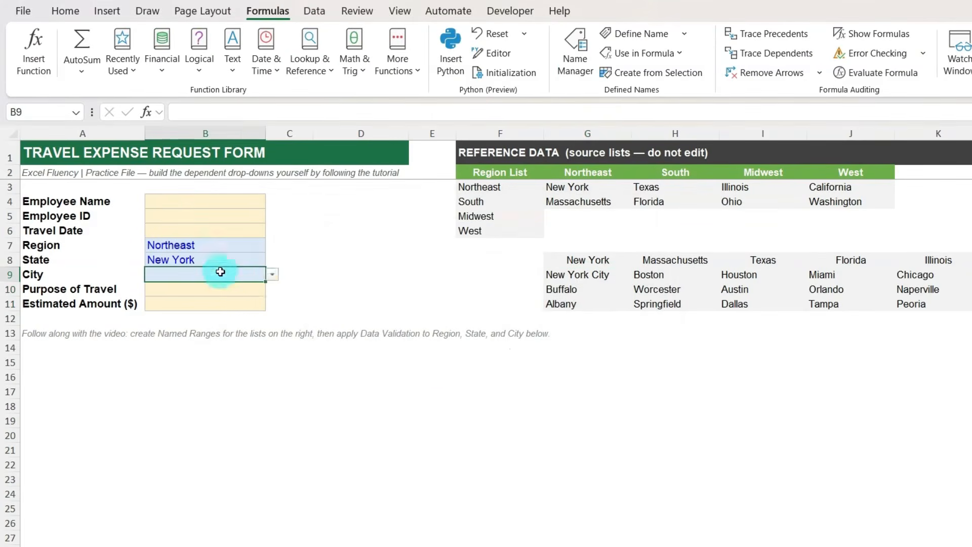
left_click(272, 275)
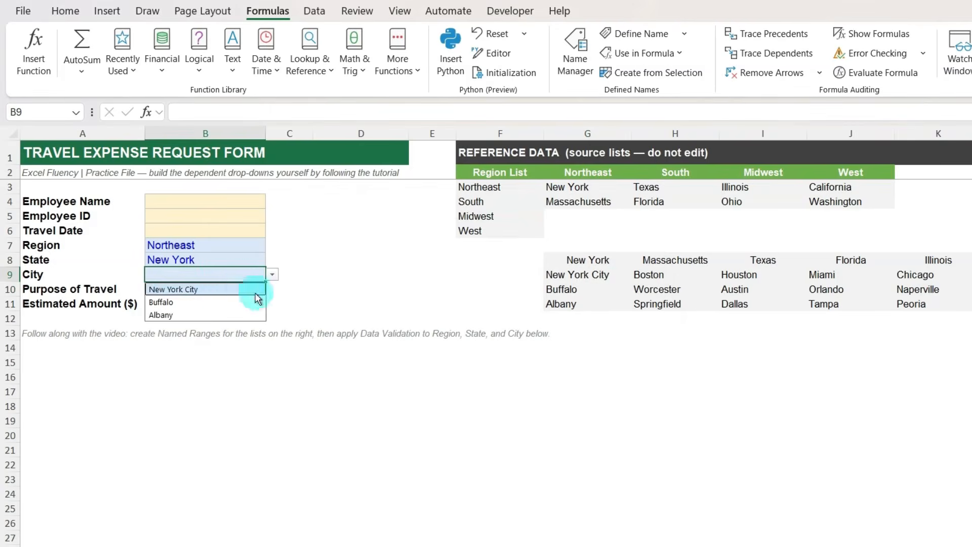
left_click(218, 289)
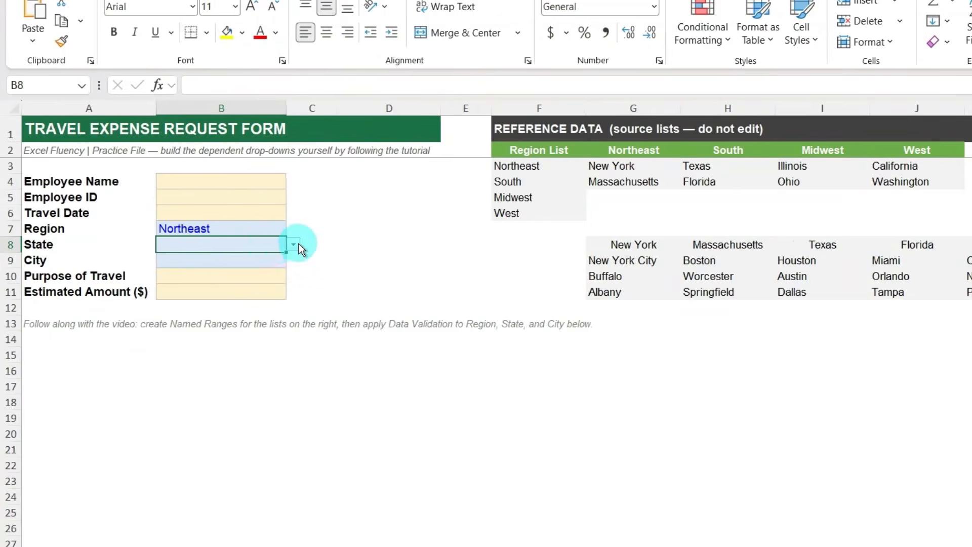
Test the Northeast drop-downs by choosing Massachusetts as State and Worcester as City.
left_click(297, 245)
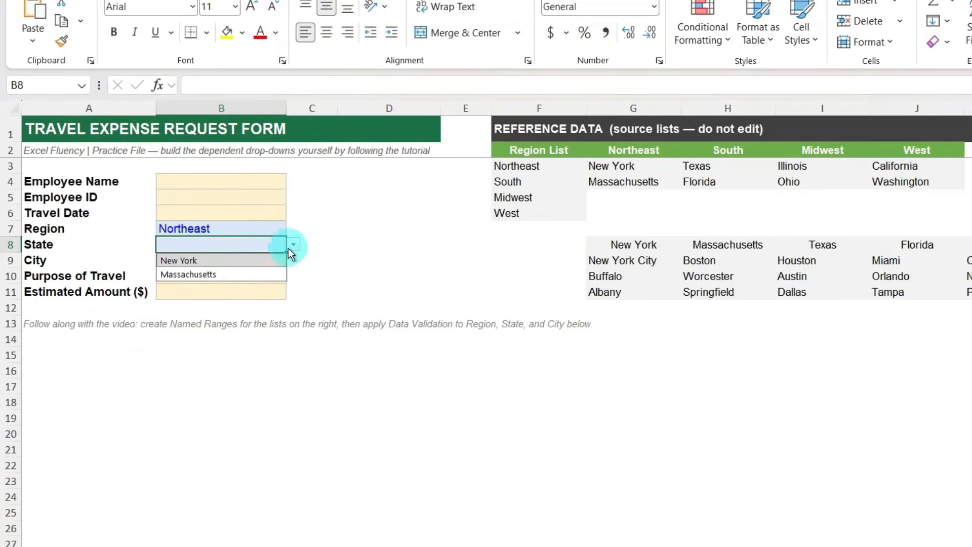
left_click(259, 273)
left_click(259, 263)
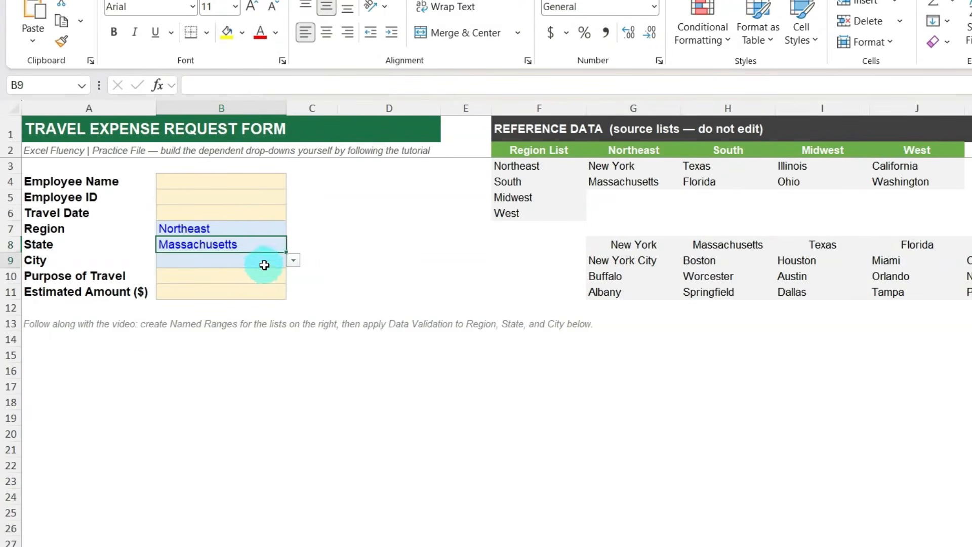
left_click(293, 261)
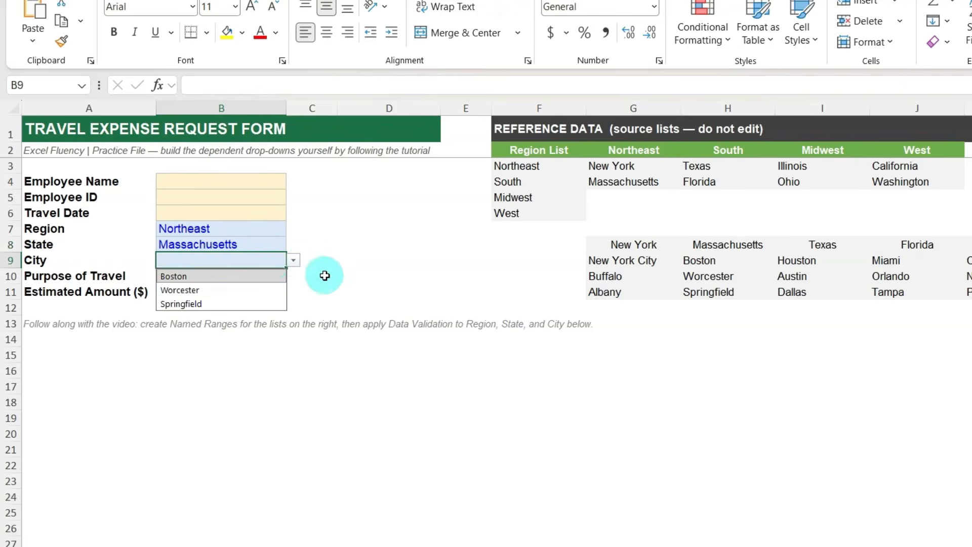
left_click(257, 287)
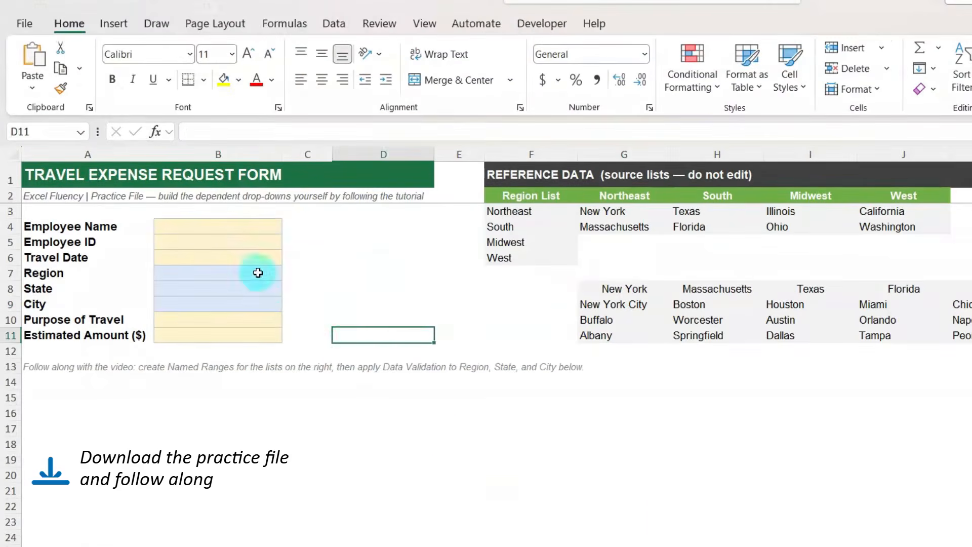
Fill the cleared form's drop-downs with Northeast as Region, New York as State and New York City as City.
left_click(258, 272)
left_click(289, 273)
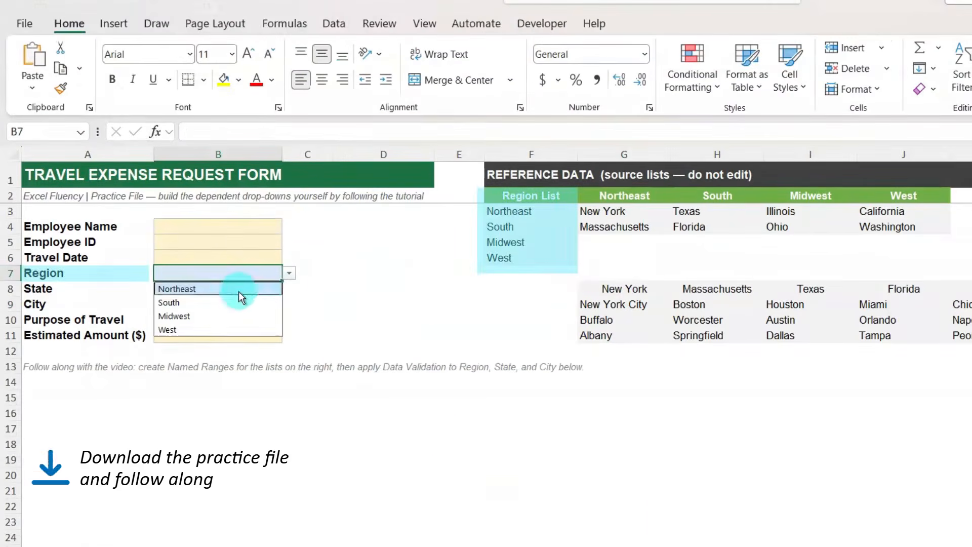
left_click(240, 291)
left_click(269, 287)
left_click(289, 288)
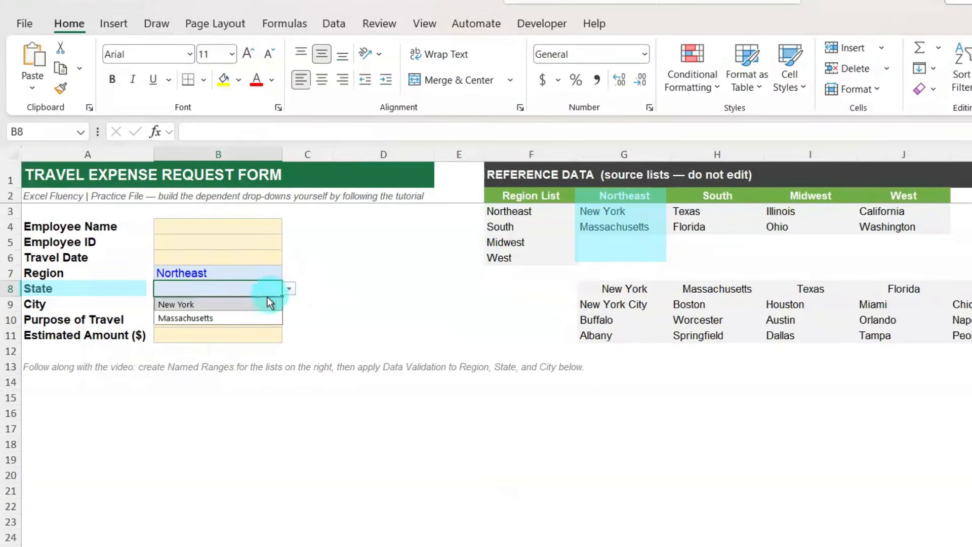
left_click(251, 305)
left_click(254, 303)
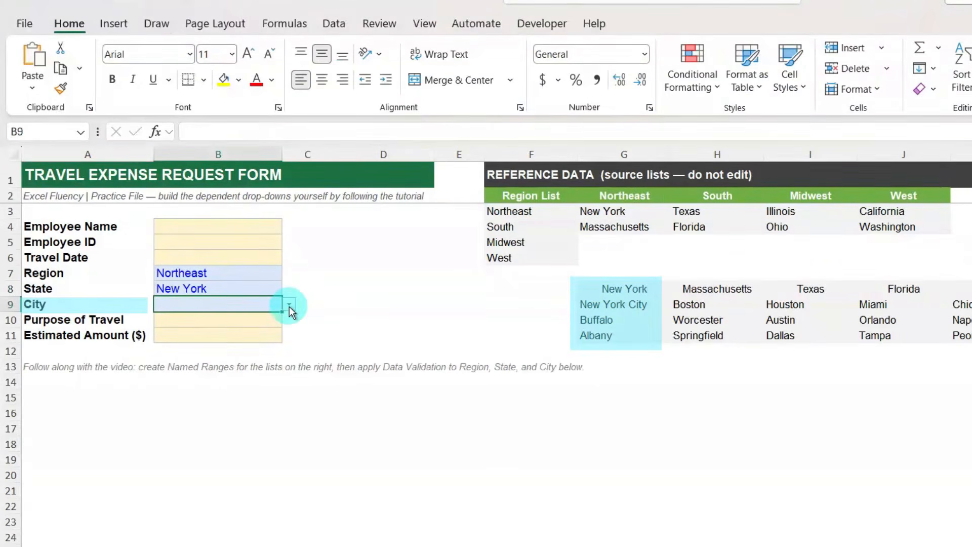
left_click(289, 304)
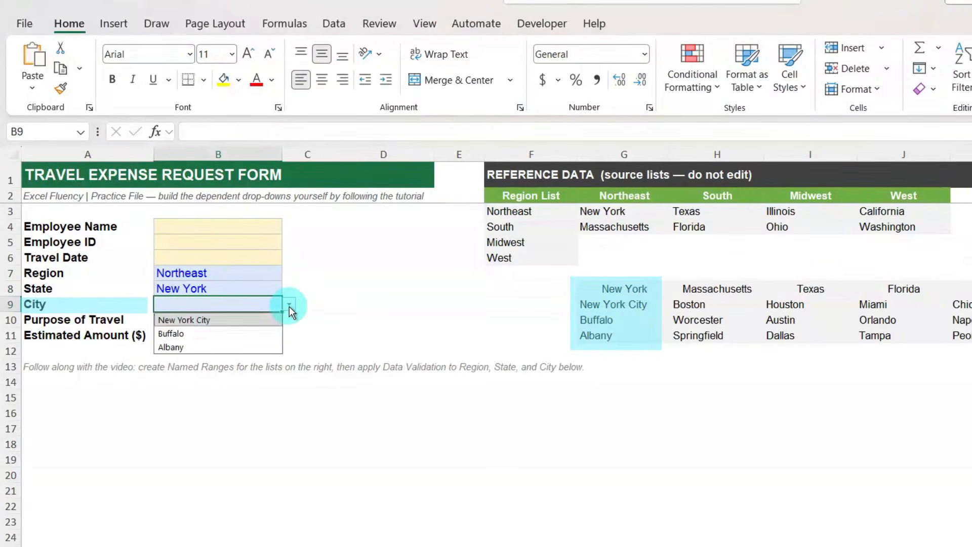
left_click(253, 321)
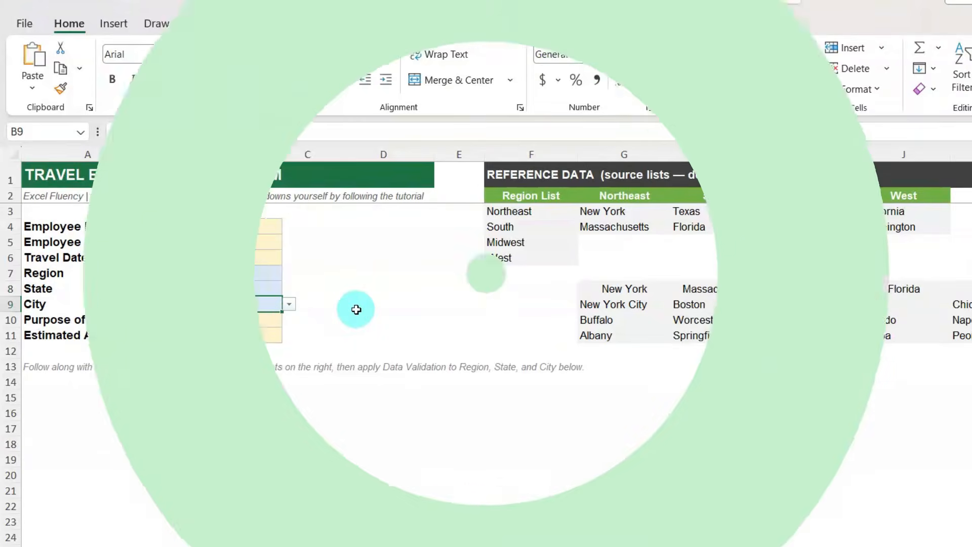